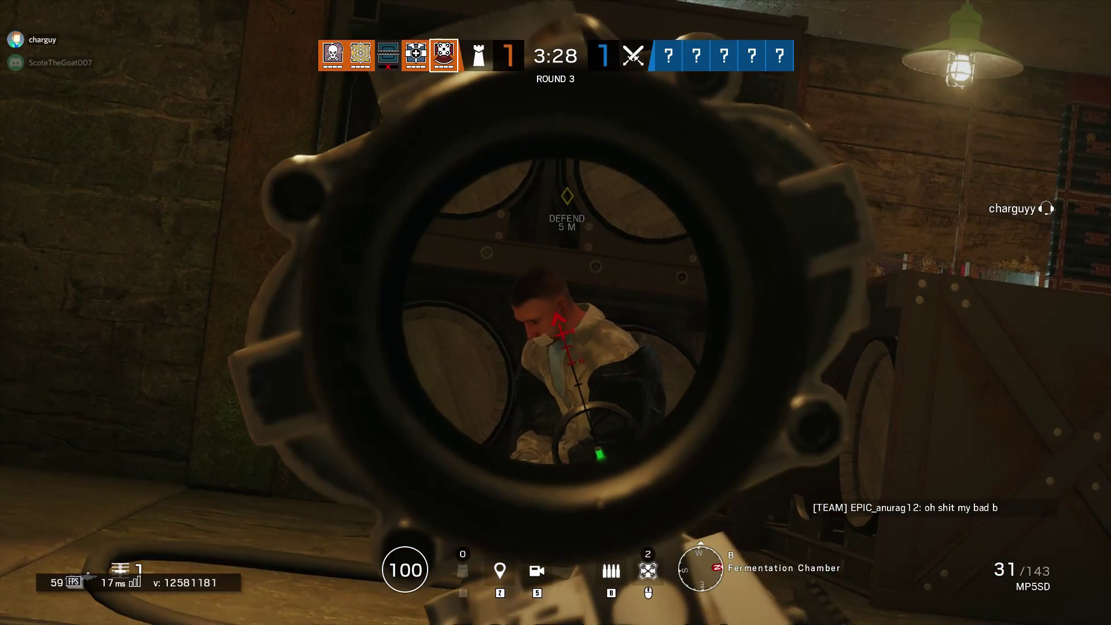
{"action": "left_click_drag", "start_coordinate": [555, 313], "coordinate": [555, 312]}
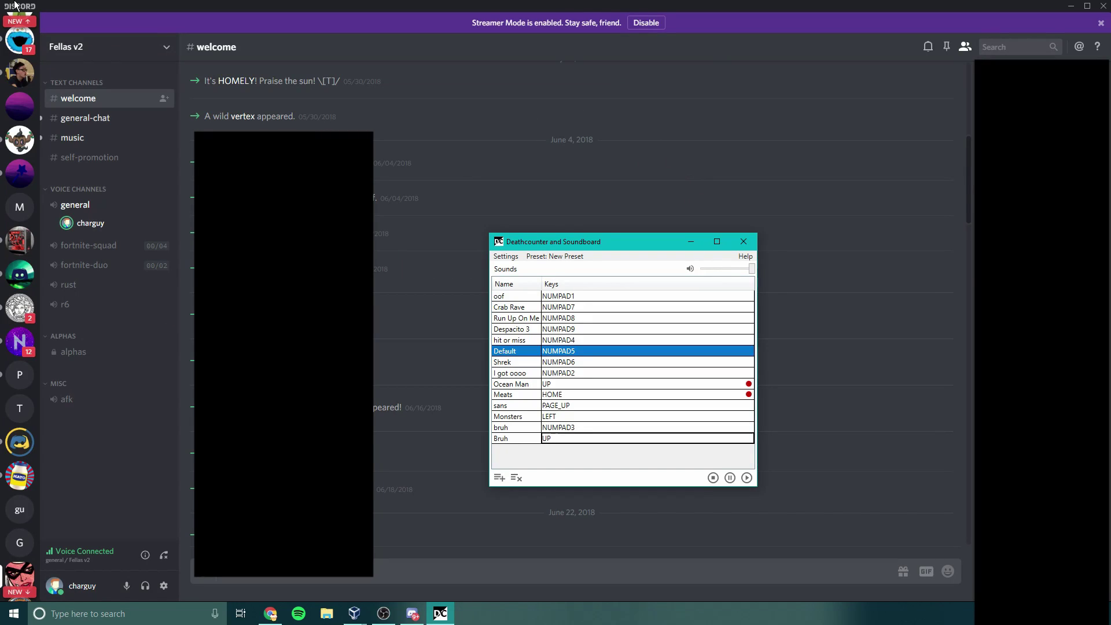
Step: Disconnect from the Discord voice channel and switch to the virtual machine's desktop, dismissing the low disk space notification
{"action": "left_click", "coordinate": [164, 555]}
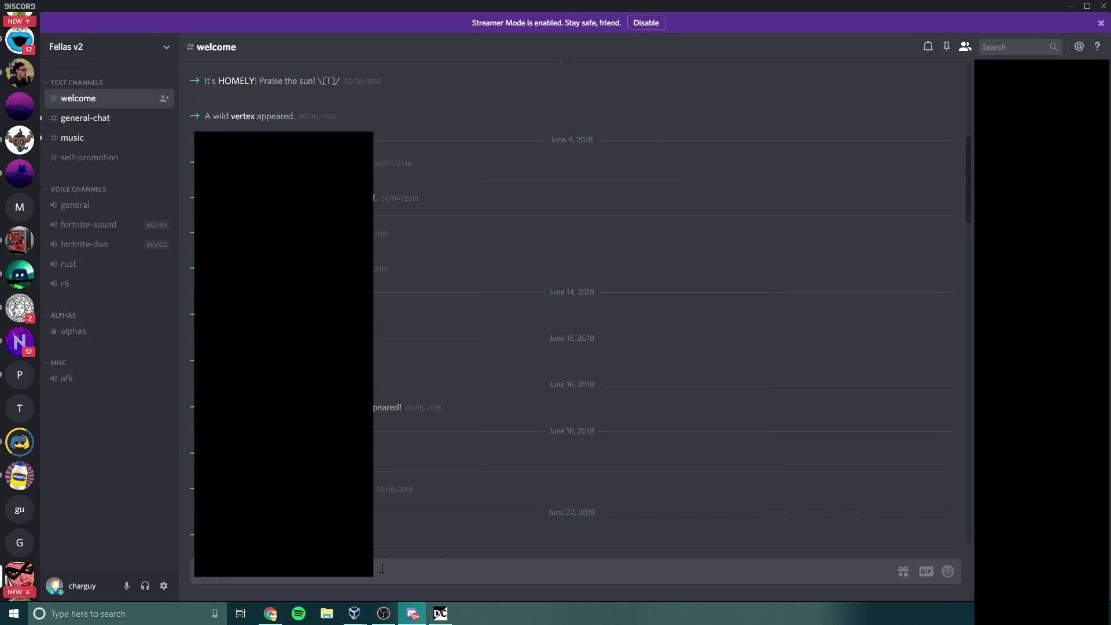
{"action": "left_click", "coordinate": [352, 616]}
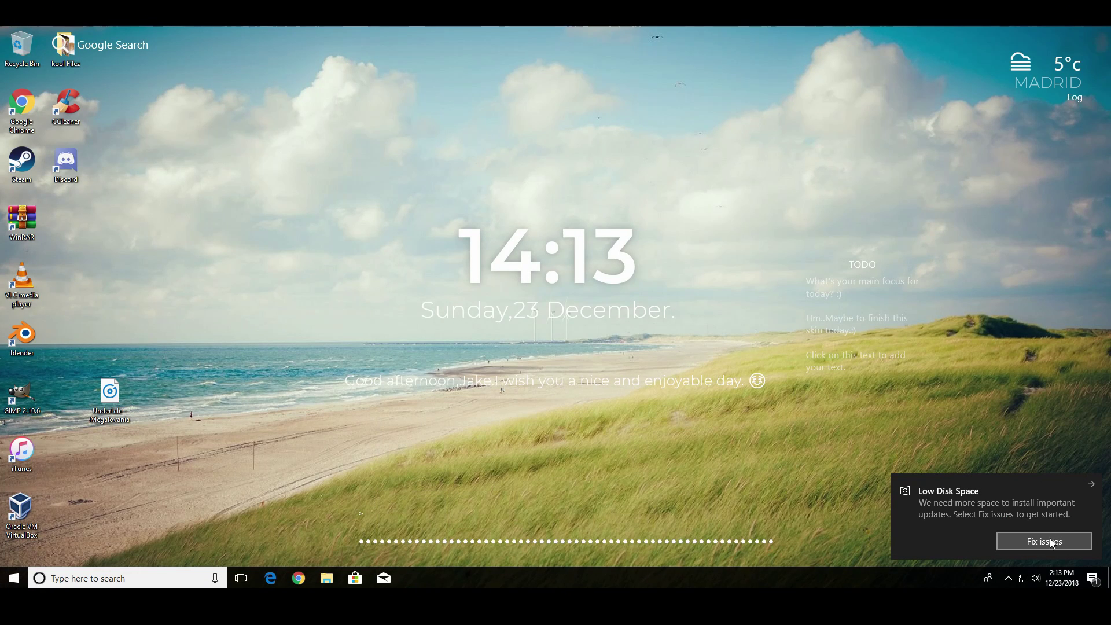
{"action": "left_click", "coordinate": [1091, 486]}
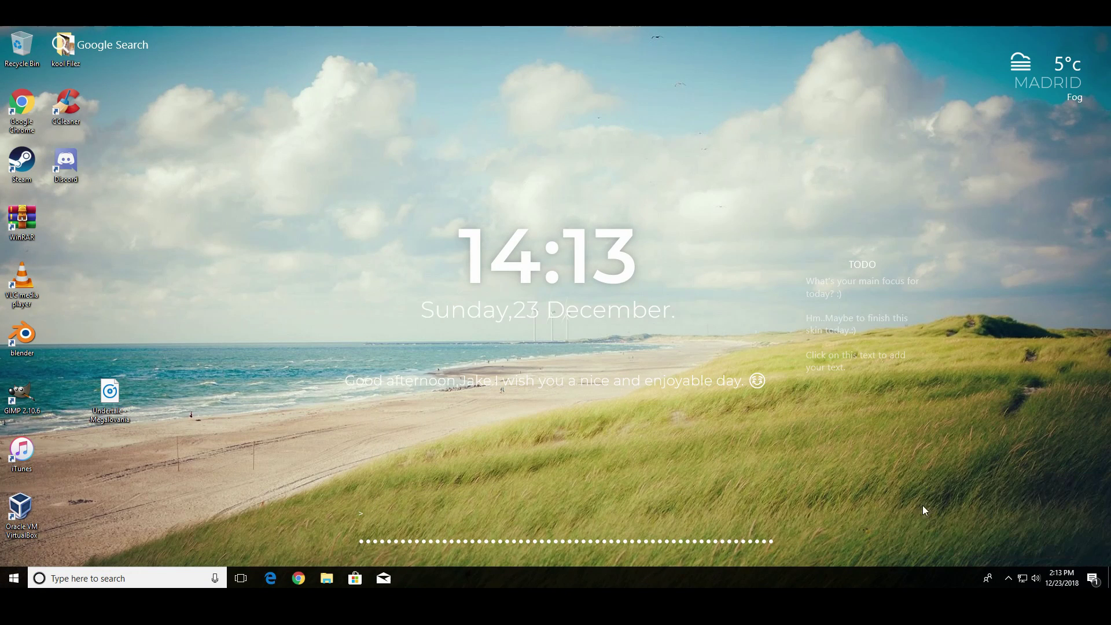
Step: Open the Downloads folder in File Explorer
{"action": "left_click", "coordinate": [327, 578]}
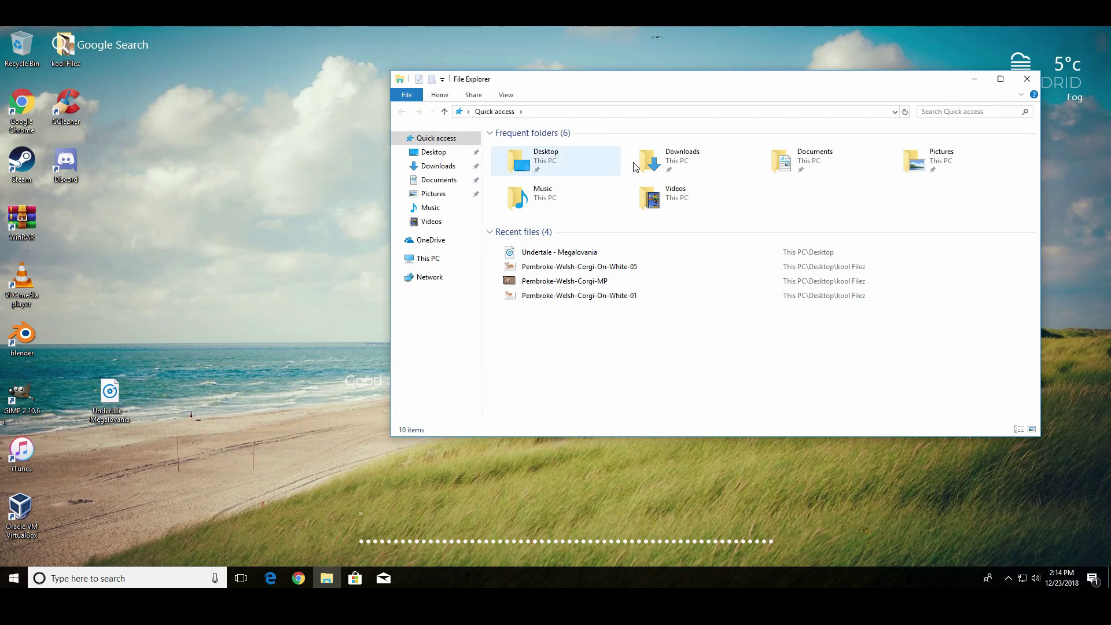
{"action": "double_click", "coordinate": [651, 161]}
Step: Switch to Chrome, show the Deathcounter and Soundboard page, and close the microphone test and Settings pages
{"action": "left_click", "coordinate": [299, 578]}
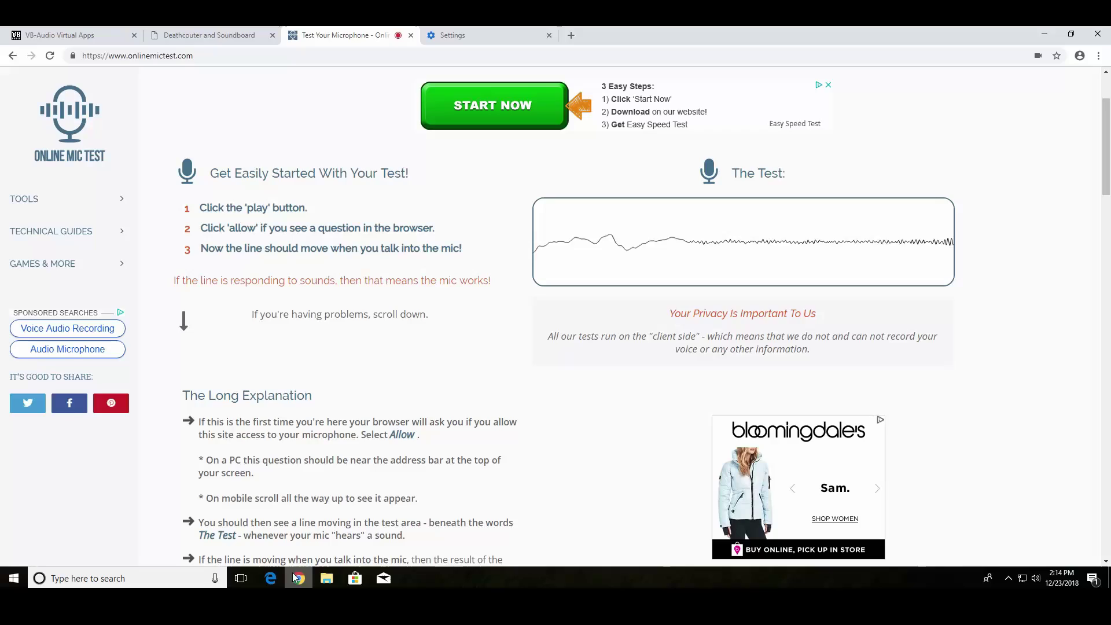
{"action": "left_click", "coordinate": [238, 34]}
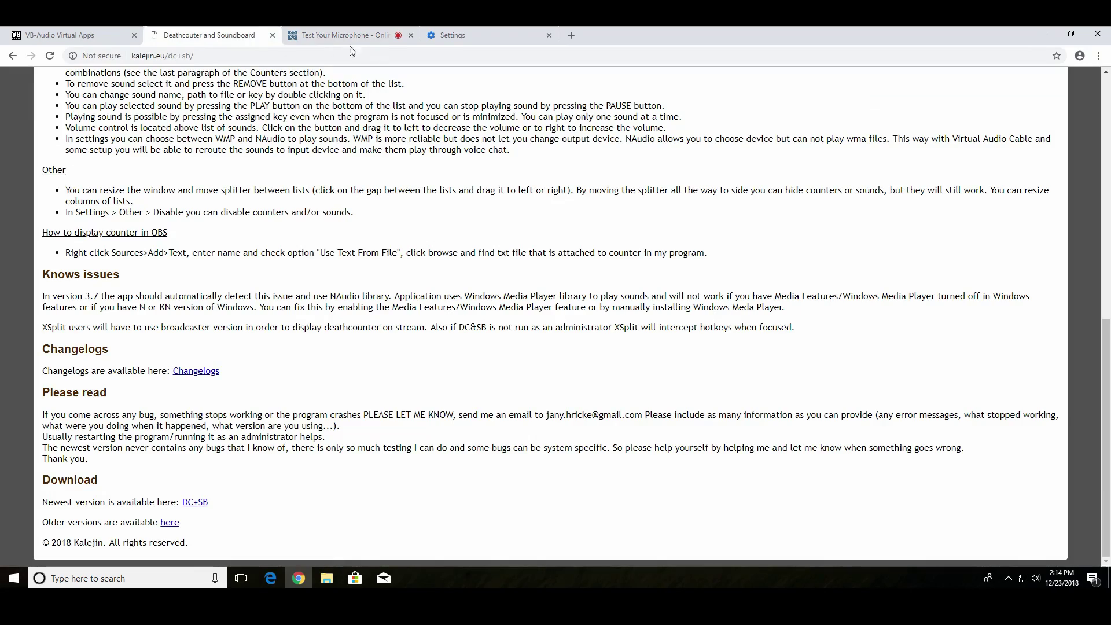
{"action": "left_click", "coordinate": [411, 35]}
{"action": "left_click", "coordinate": [411, 34]}
Step: Download the newest DC+SB installer from the Deathcounter and Soundboard page and install version 3.9.5.2 in the default folder
{"action": "scroll", "coordinate": [408, 255], "scroll_direction": "up", "scroll_amount": 10}
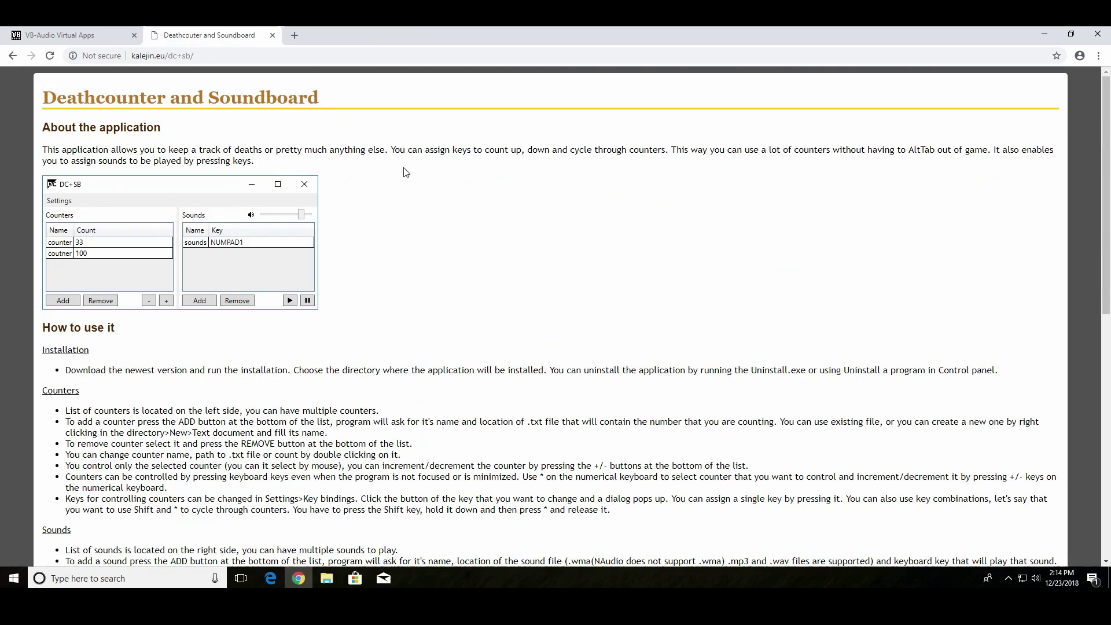
{"action": "scroll", "coordinate": [202, 174], "scroll_direction": "down", "scroll_amount": 10}
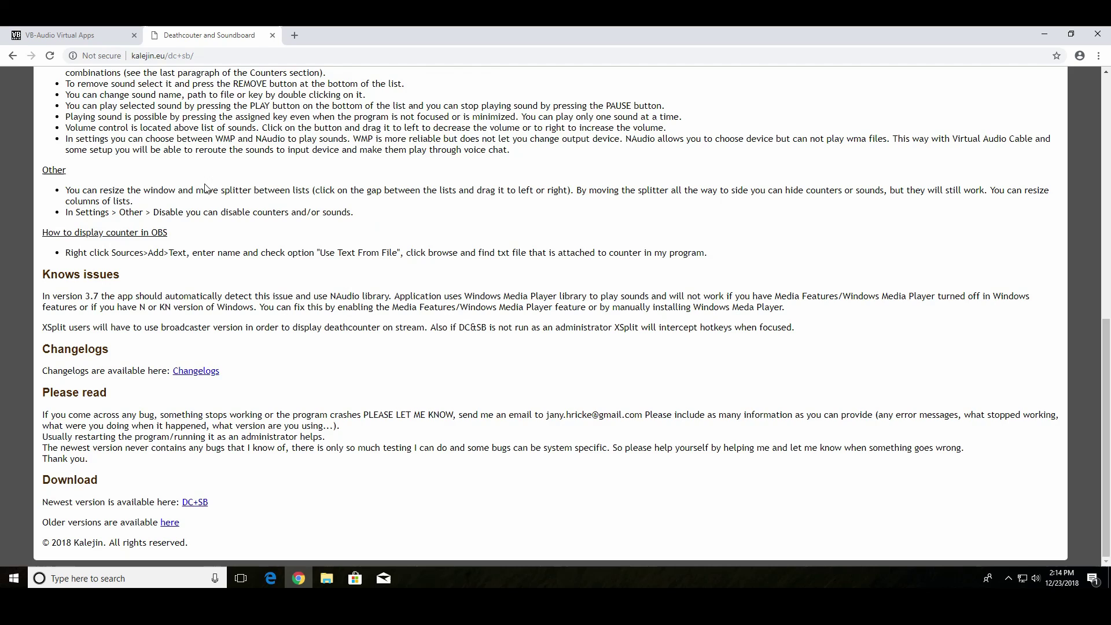
{"action": "left_click", "coordinate": [195, 502]}
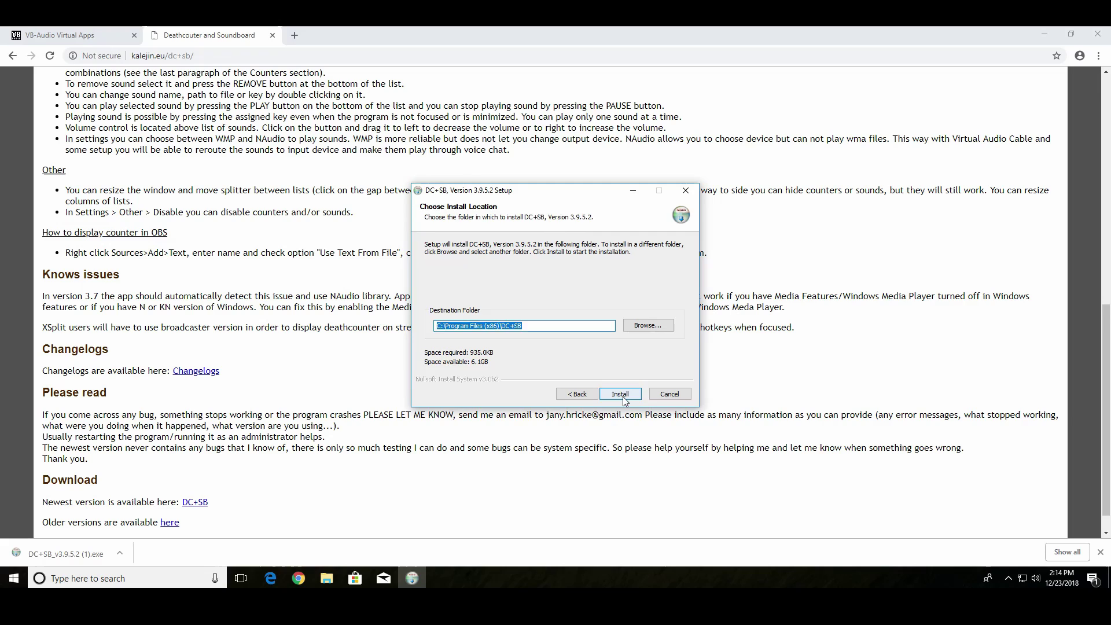
{"action": "left_click", "coordinate": [620, 394]}
{"action": "left_click", "coordinate": [451, 272]}
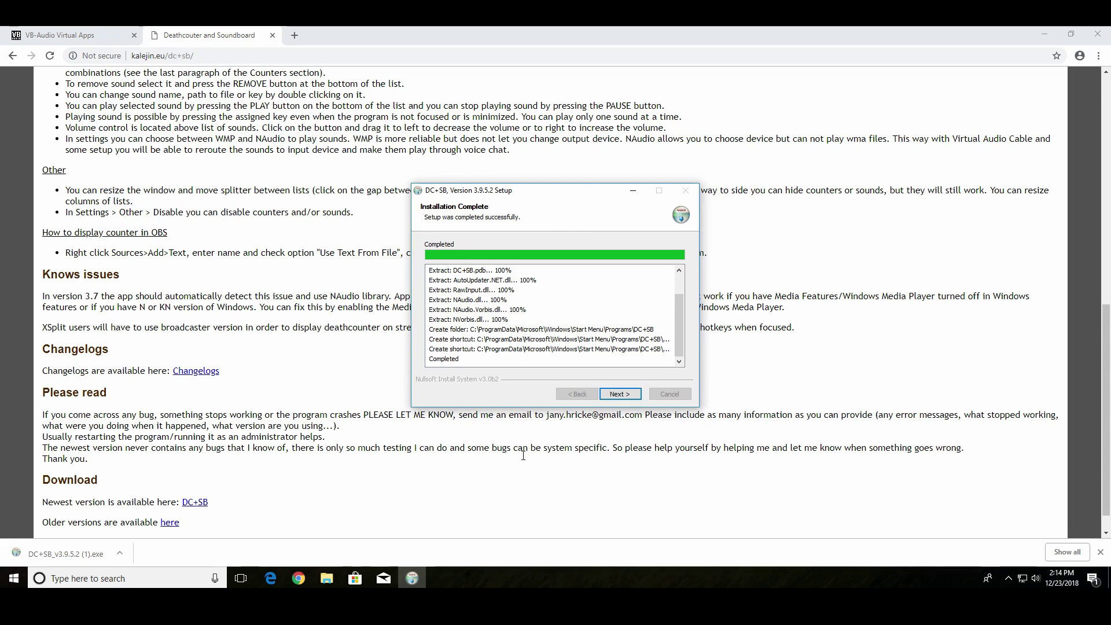
{"action": "left_click", "coordinate": [620, 393]}
{"action": "left_click", "coordinate": [620, 394]}
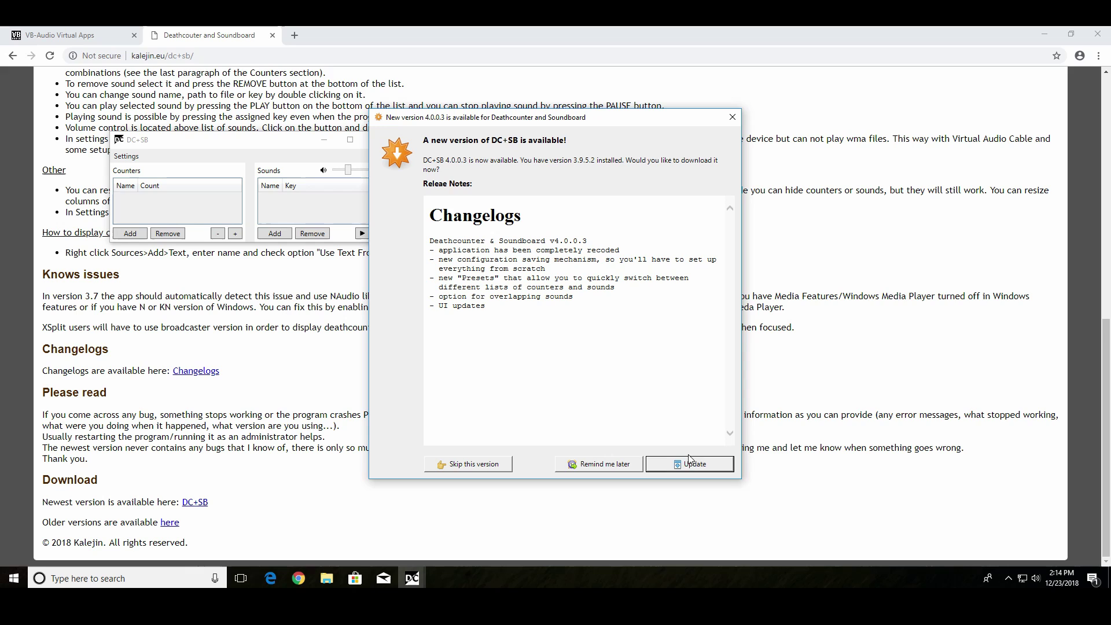
Step: Update DC+SB to version 4.0.0.3 and complete its setup with the default options
{"action": "left_click", "coordinate": [690, 464]}
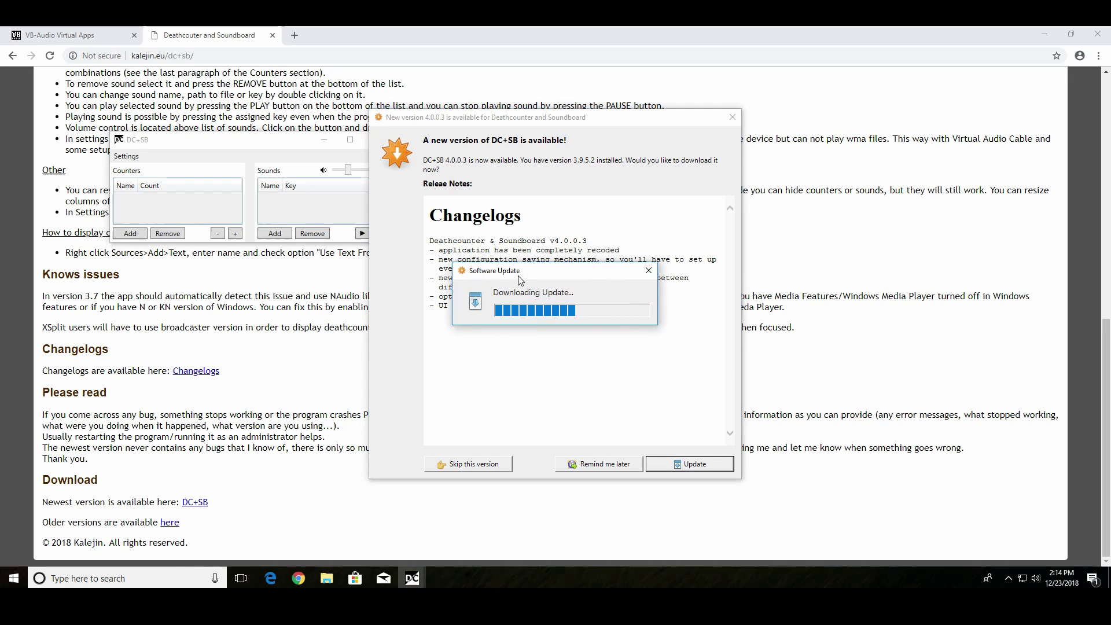
{"action": "left_click_drag", "start_coordinate": [510, 275], "coordinate": [484, 328]}
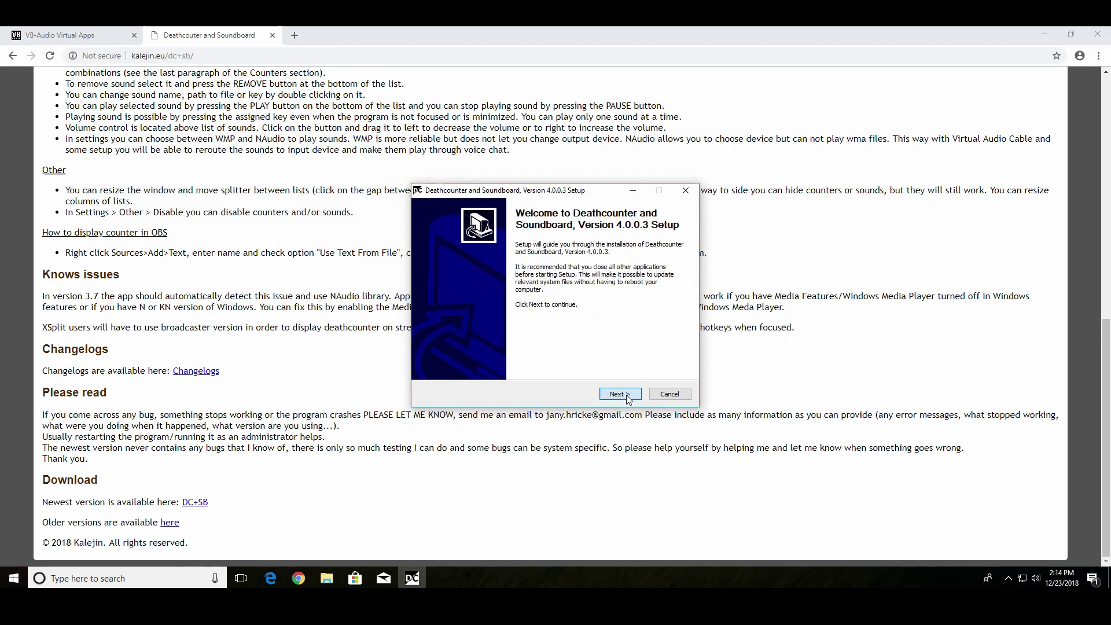
{"action": "left_click", "coordinate": [624, 394]}
{"action": "left_click", "coordinate": [626, 396]}
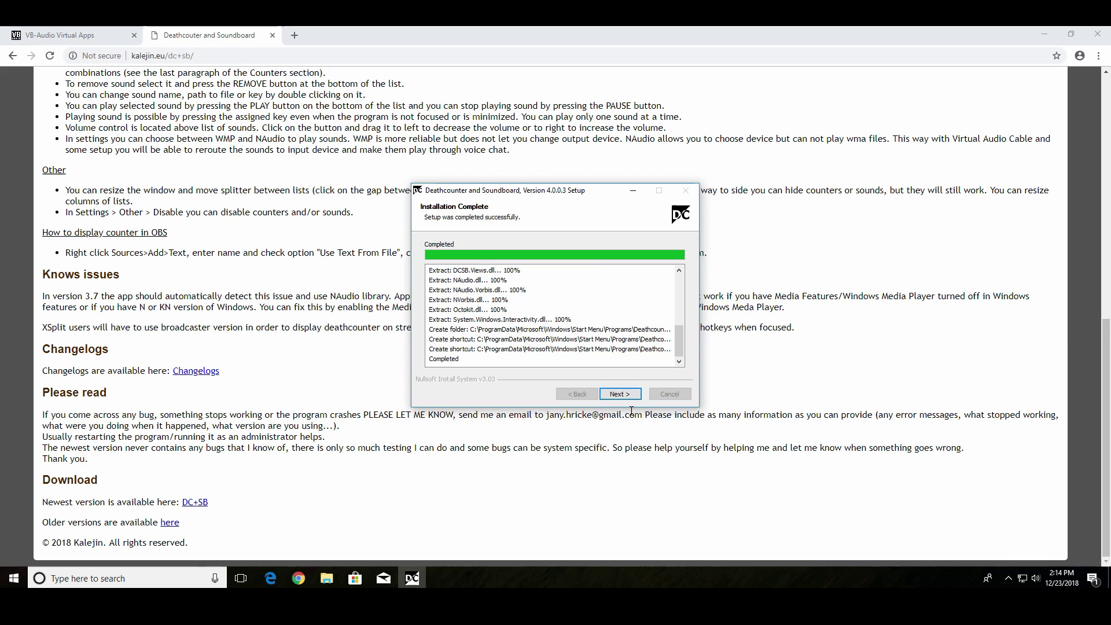
{"action": "left_click", "coordinate": [623, 396]}
{"action": "left_click", "coordinate": [620, 394]}
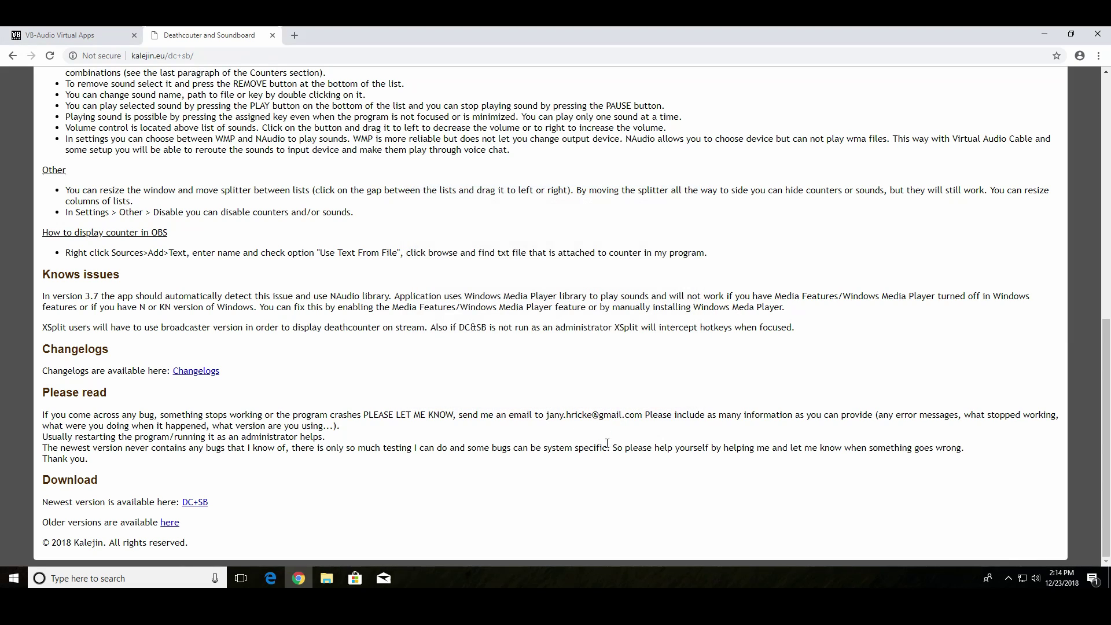
Step: Minimize the Chrome and Downloads windows so only the Deathcounter and Soundboard window stays on the desktop
{"action": "left_click_drag", "start_coordinate": [406, 114], "coordinate": [485, 137]}
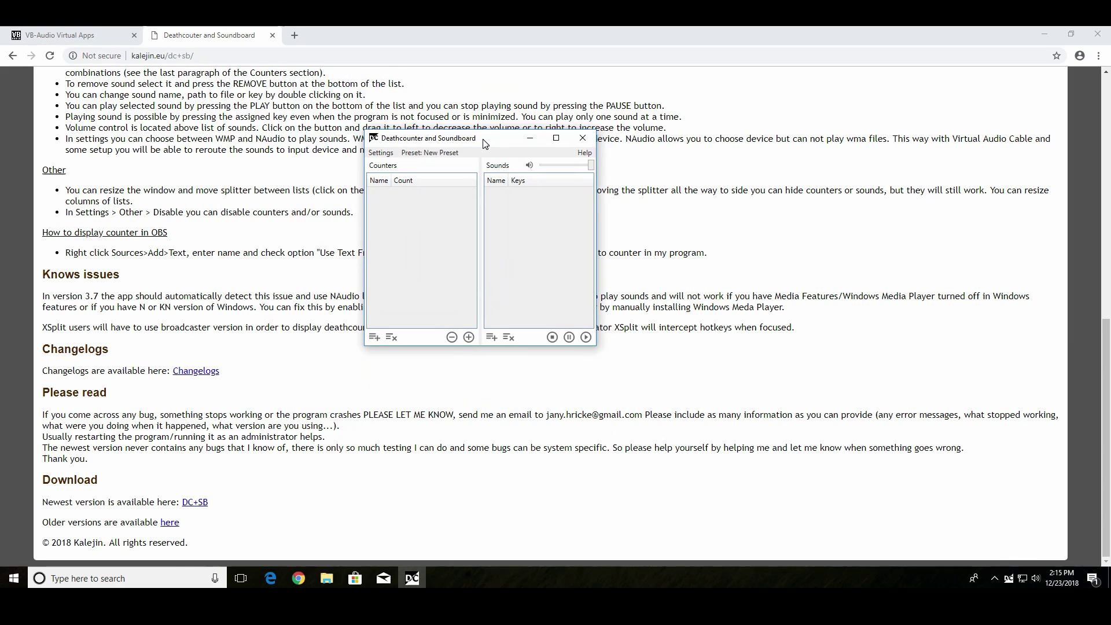
{"action": "left_click", "coordinate": [1042, 33]}
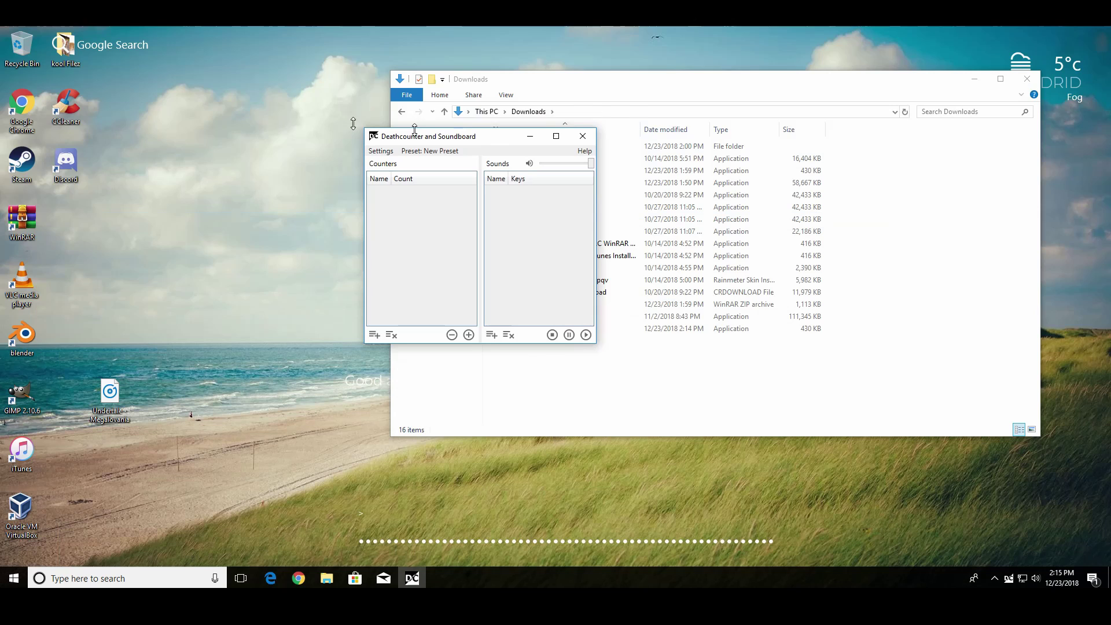
{"action": "left_click", "coordinate": [974, 80]}
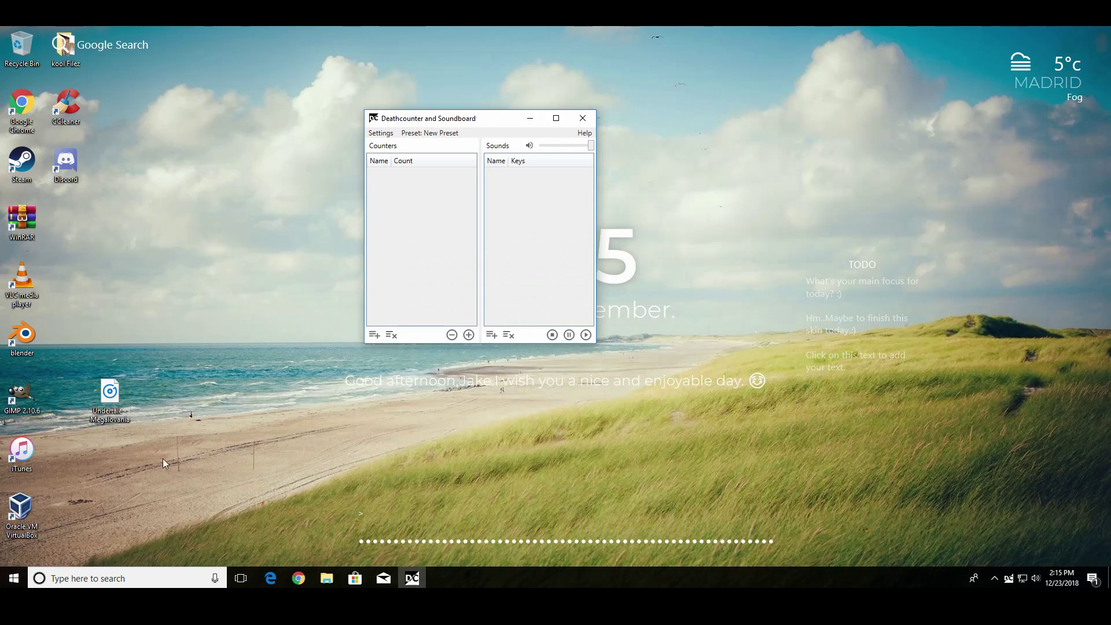
Step: Search Windows for "dc" to locate the installed soundboard app, and close the search
{"action": "left_click", "coordinate": [14, 578]}
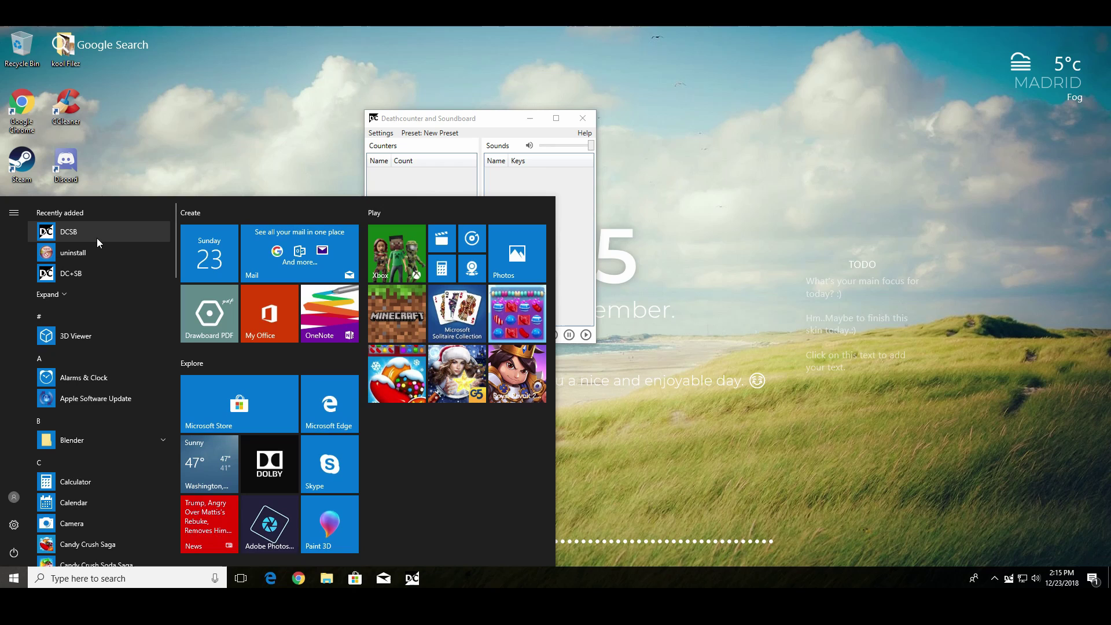
{"action": "type", "text": "dc"}
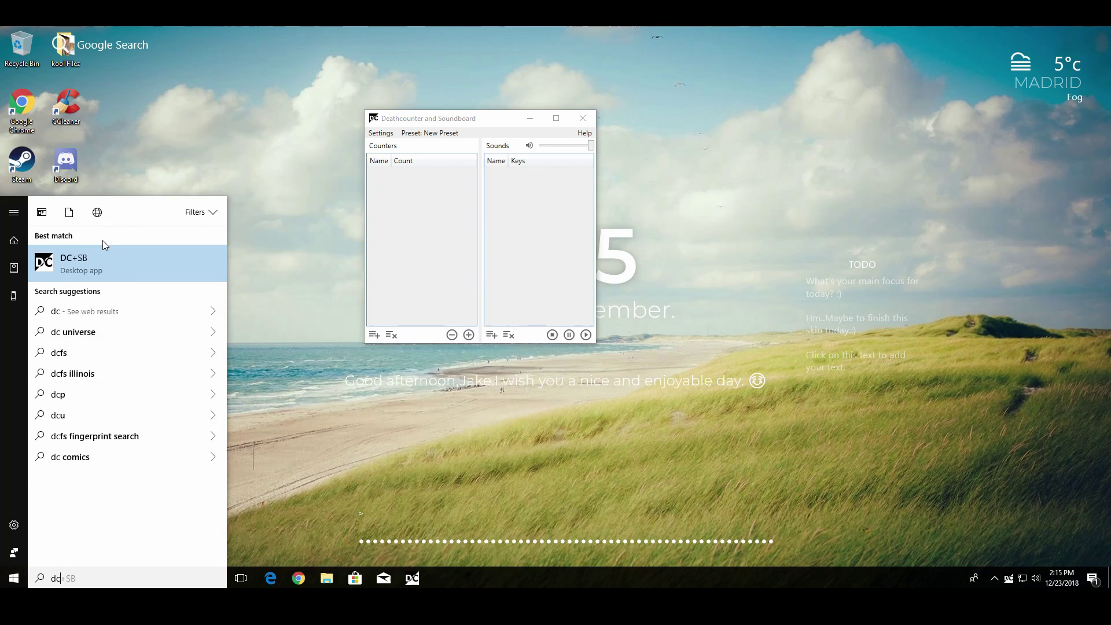
{"action": "key", "text": "BackSpace"}
{"action": "key", "text": "BackSpace"}
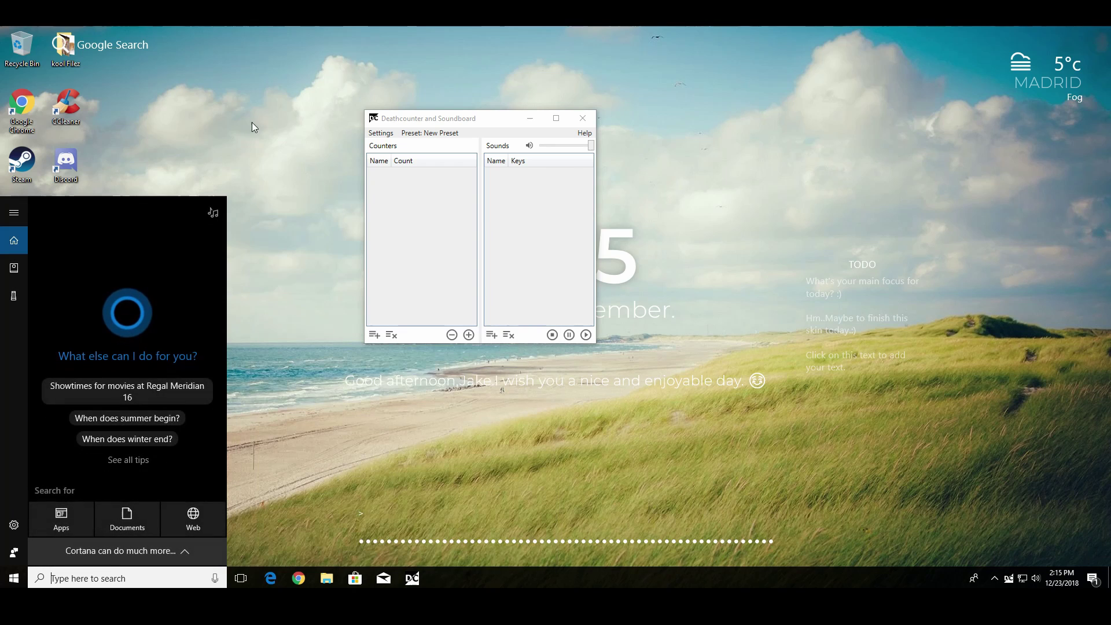
{"action": "left_click", "coordinate": [238, 123]}
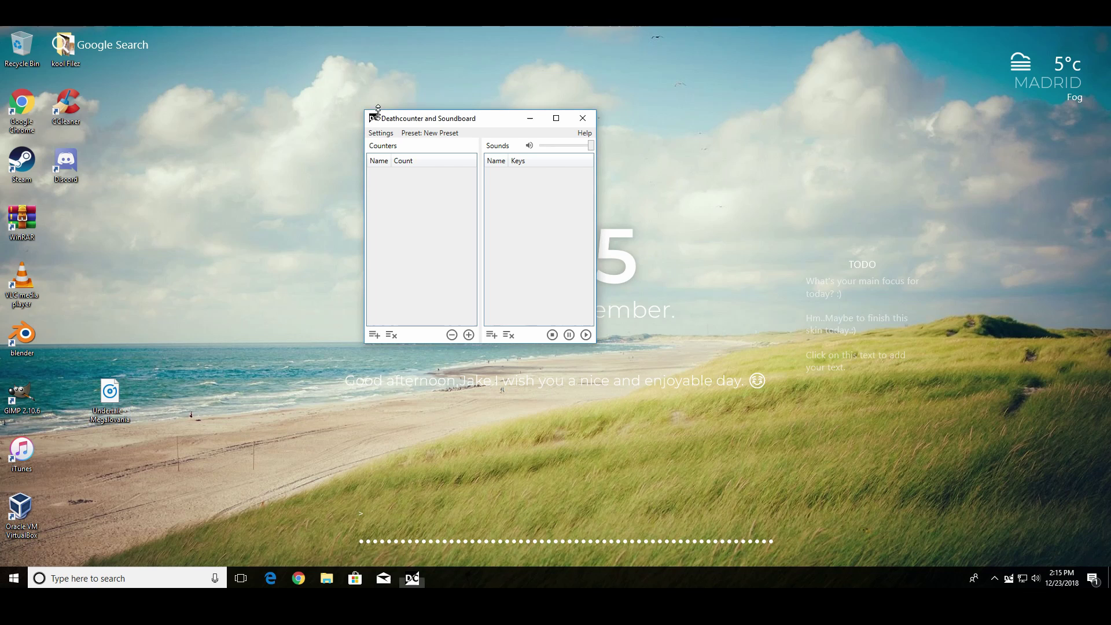
Step: Configure Deathcounter and Soundboard to enable only sounds, hiding the counters list
{"action": "left_click_drag", "start_coordinate": [382, 122], "coordinate": [307, 196]}
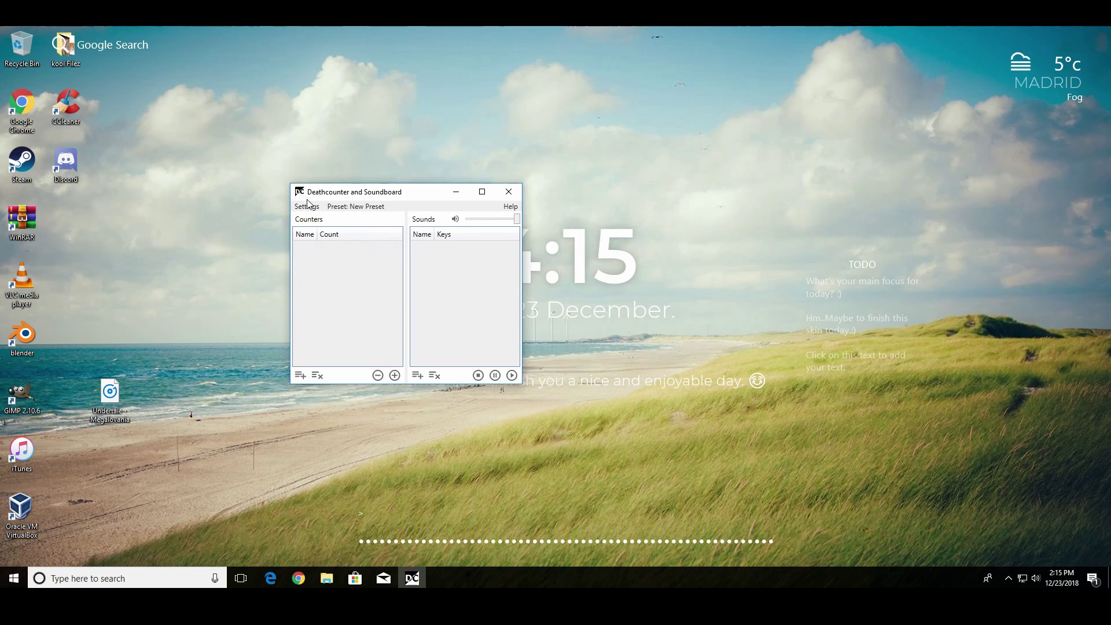
{"action": "left_click_drag", "start_coordinate": [406, 301], "coordinate": [397, 301]}
{"action": "left_click_drag", "start_coordinate": [408, 196], "coordinate": [411, 220]}
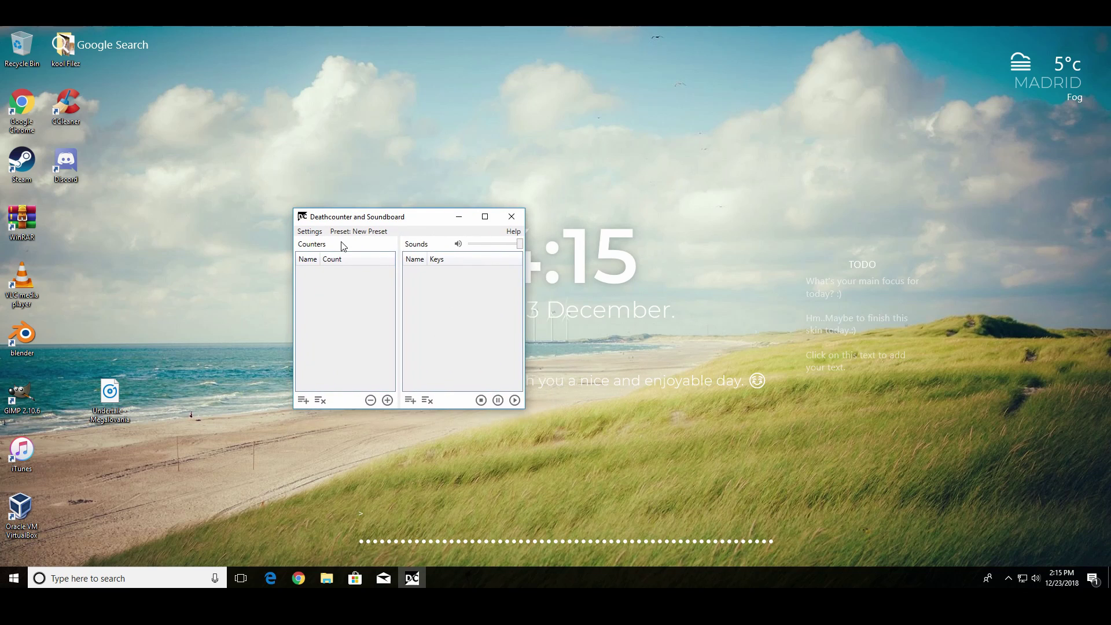
{"action": "left_click", "coordinate": [307, 231]}
{"action": "left_click", "coordinate": [413, 242]}
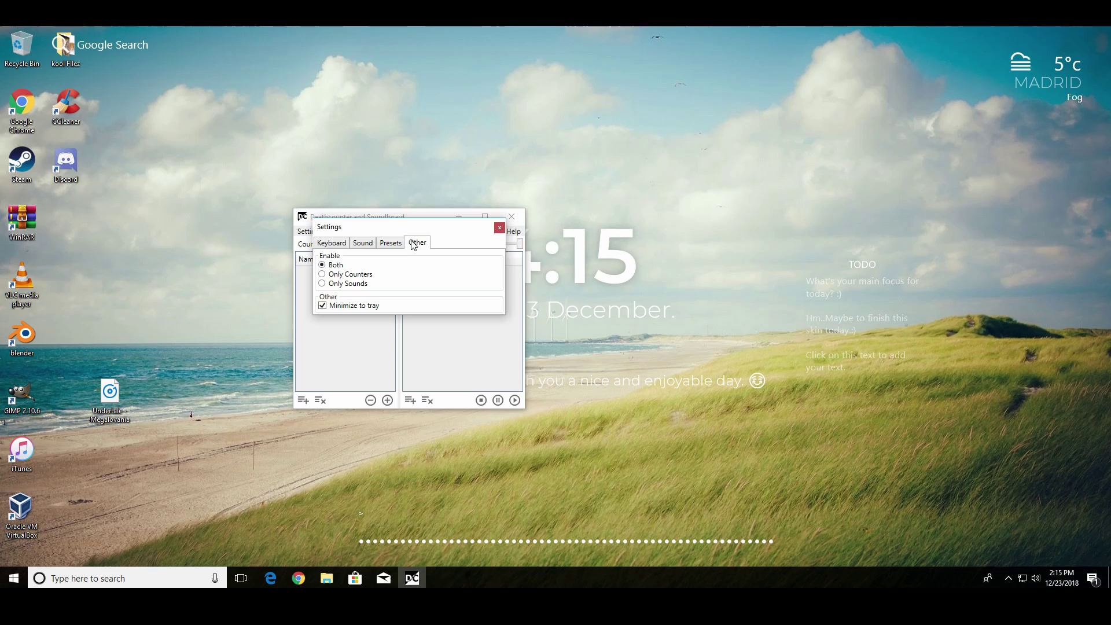
{"action": "left_click", "coordinate": [351, 284]}
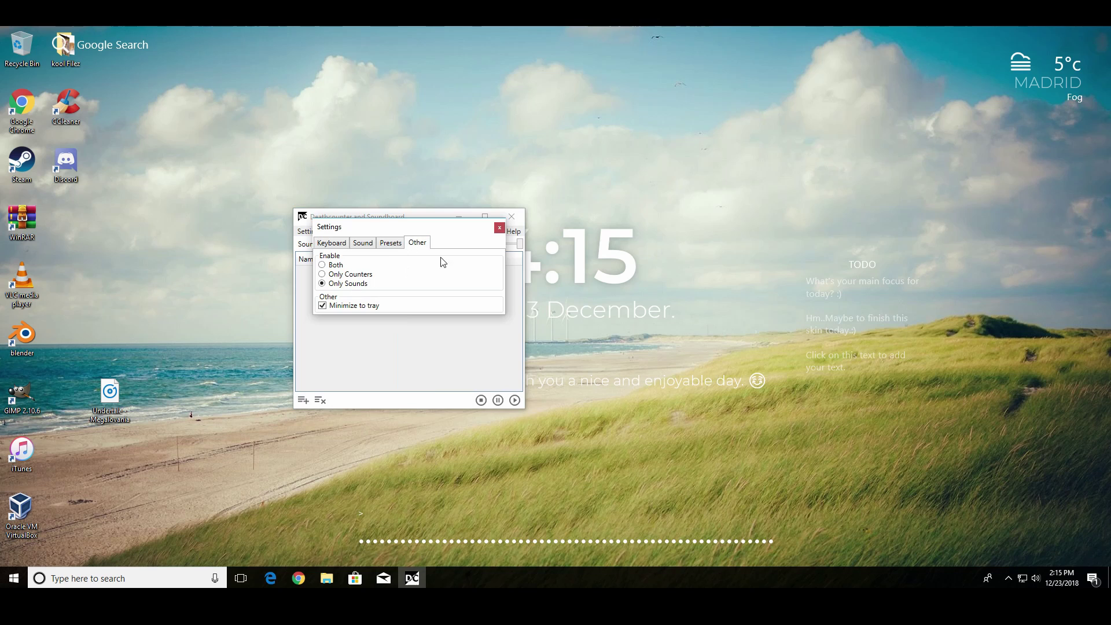
{"action": "left_click", "coordinate": [500, 228]}
Step: Add a sound named "sans" that uses the Undertale - Megalovania file from the Desktop
{"action": "left_click_drag", "start_coordinate": [416, 223], "coordinate": [453, 113]}
{"action": "left_click_drag", "start_coordinate": [424, 147], "coordinate": [292, 92]}
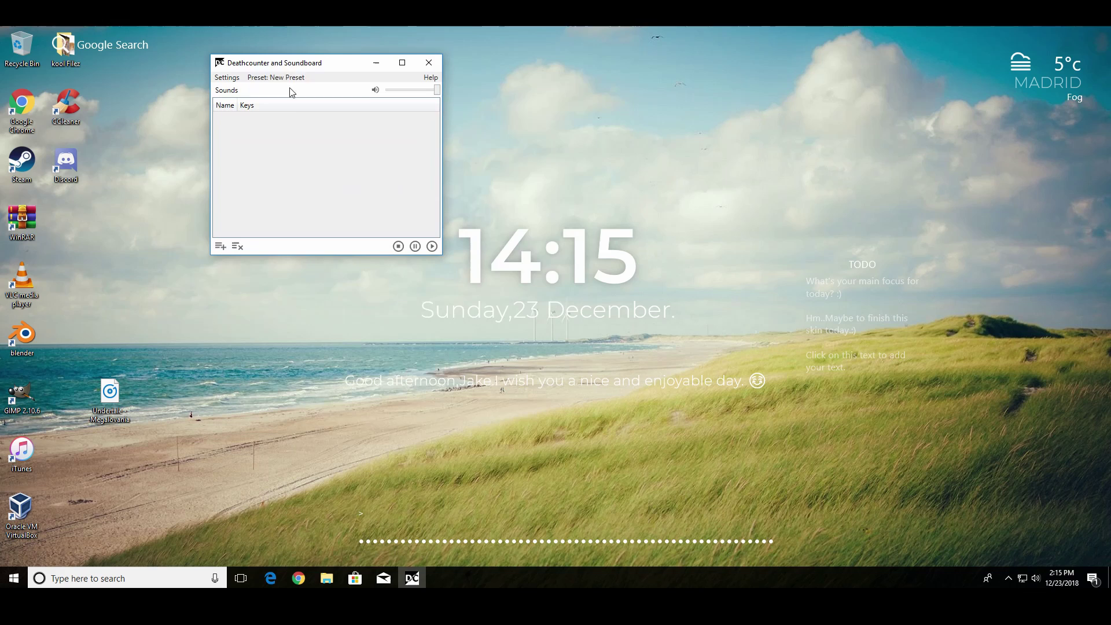
{"action": "left_click", "coordinate": [214, 249]}
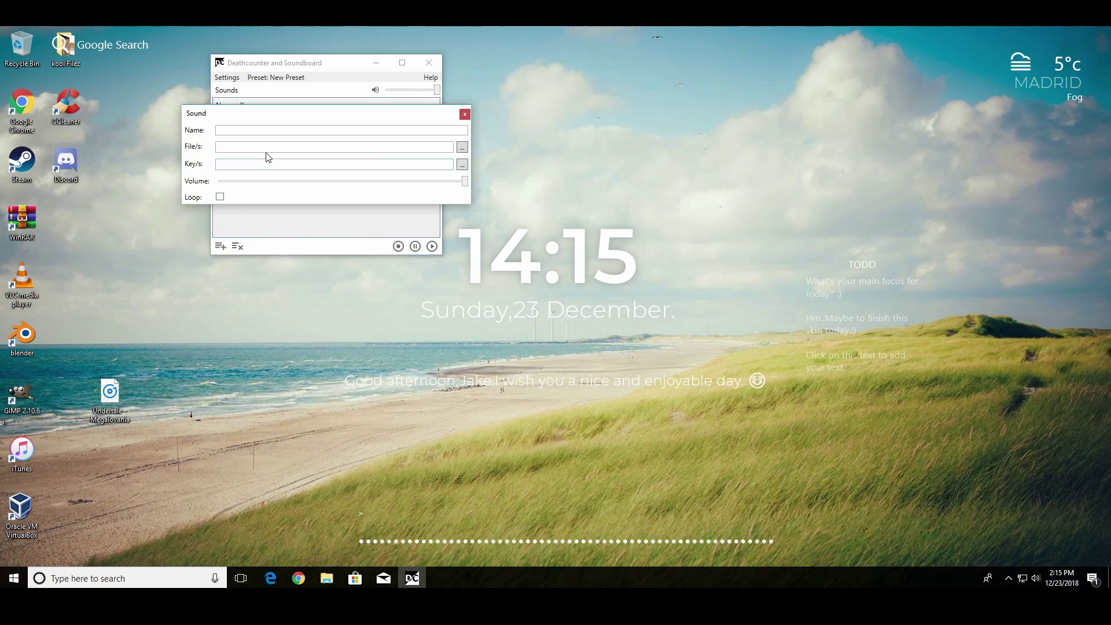
{"action": "left_click", "coordinate": [395, 132]}
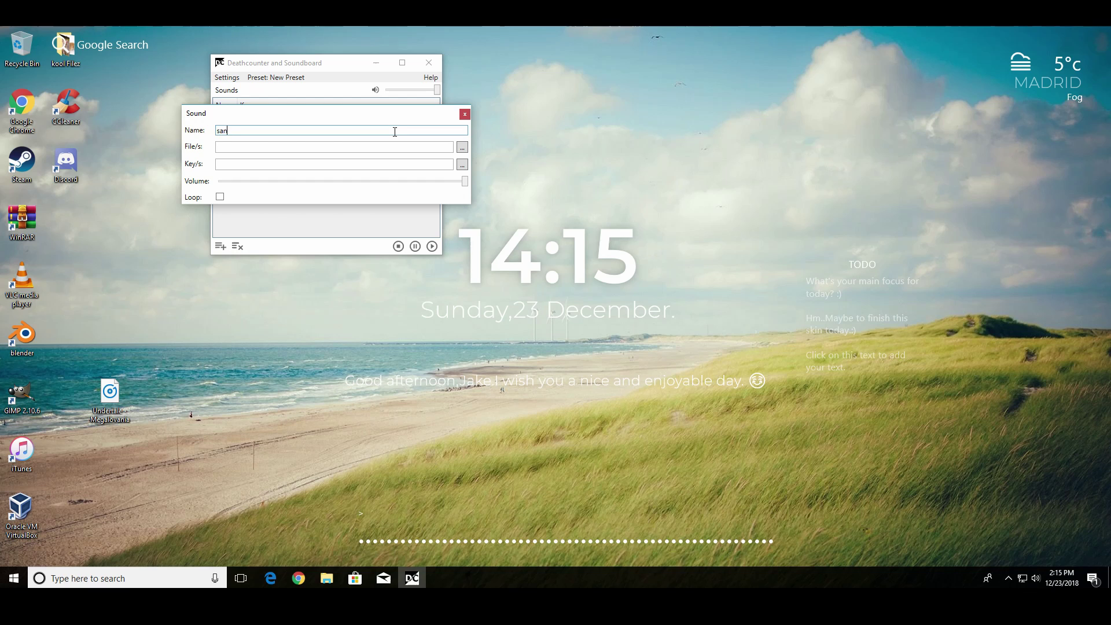
{"action": "left_click", "coordinate": [463, 148]}
{"action": "left_click", "coordinate": [377, 216]}
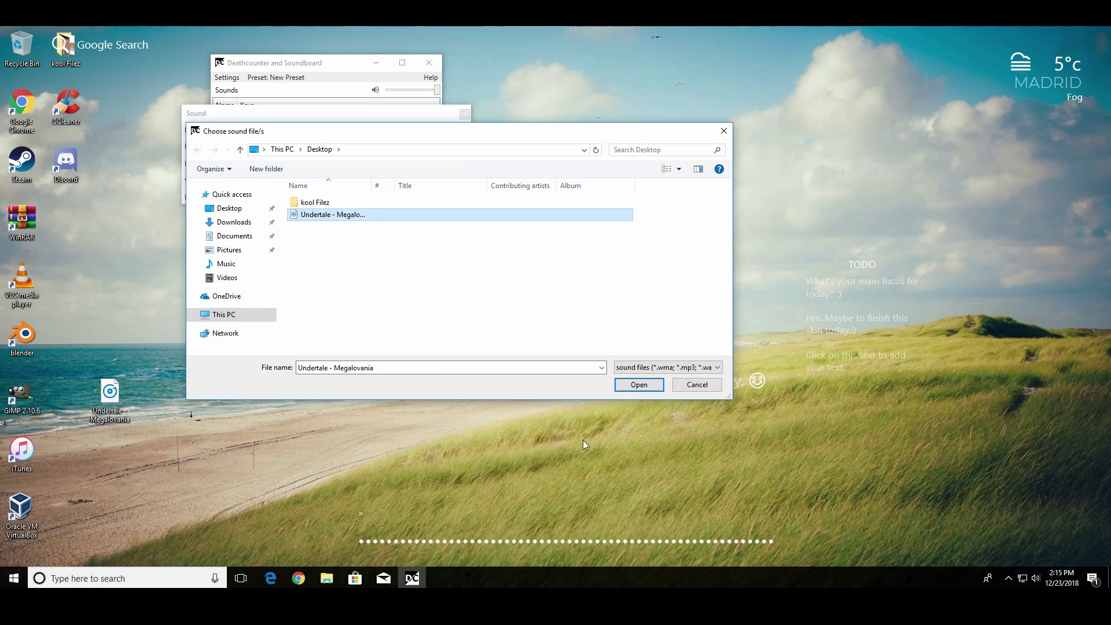
{"action": "left_click", "coordinate": [639, 384]}
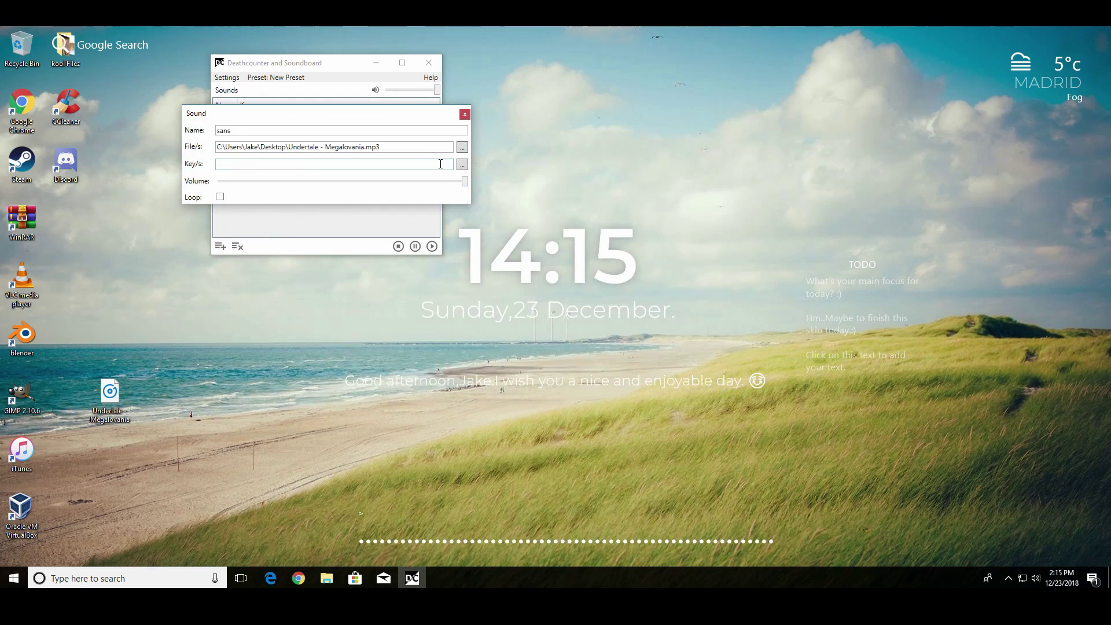
Step: Bind the sans sound to the NUMPAD7 key
{"action": "left_click_drag", "start_coordinate": [288, 115], "coordinate": [354, 78]}
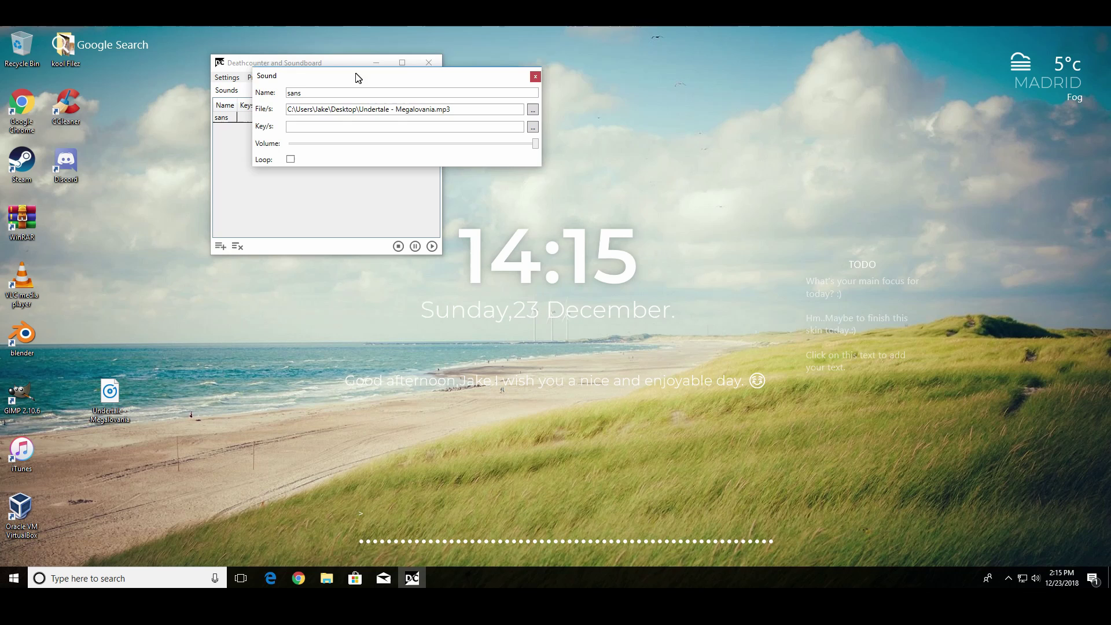
{"action": "left_click", "coordinate": [532, 127]}
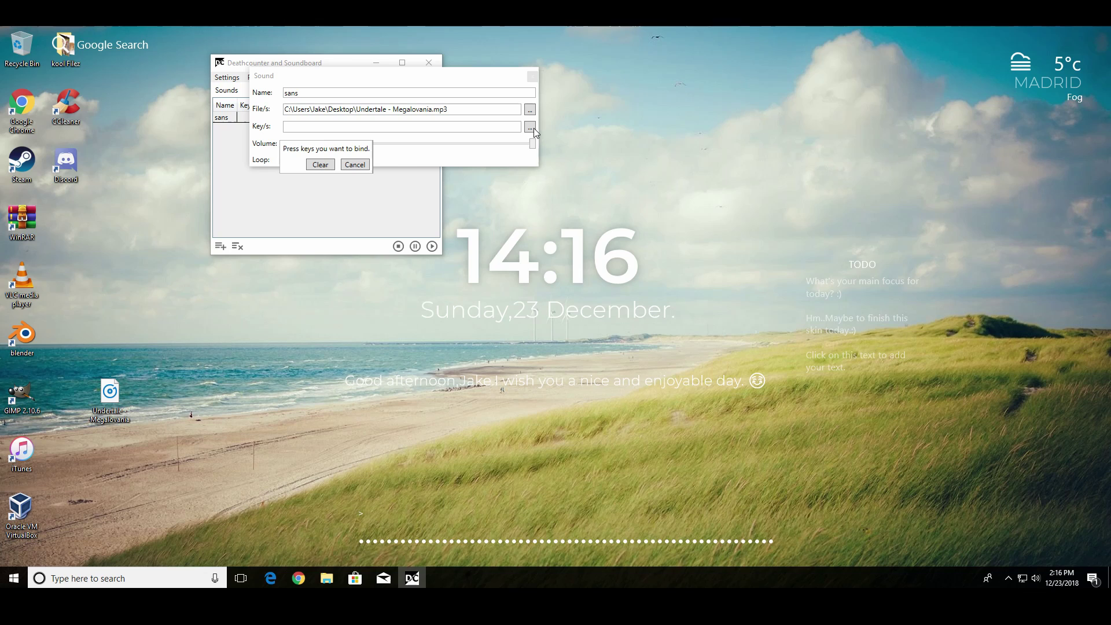
{"action": "key", "text": "KP_7"}
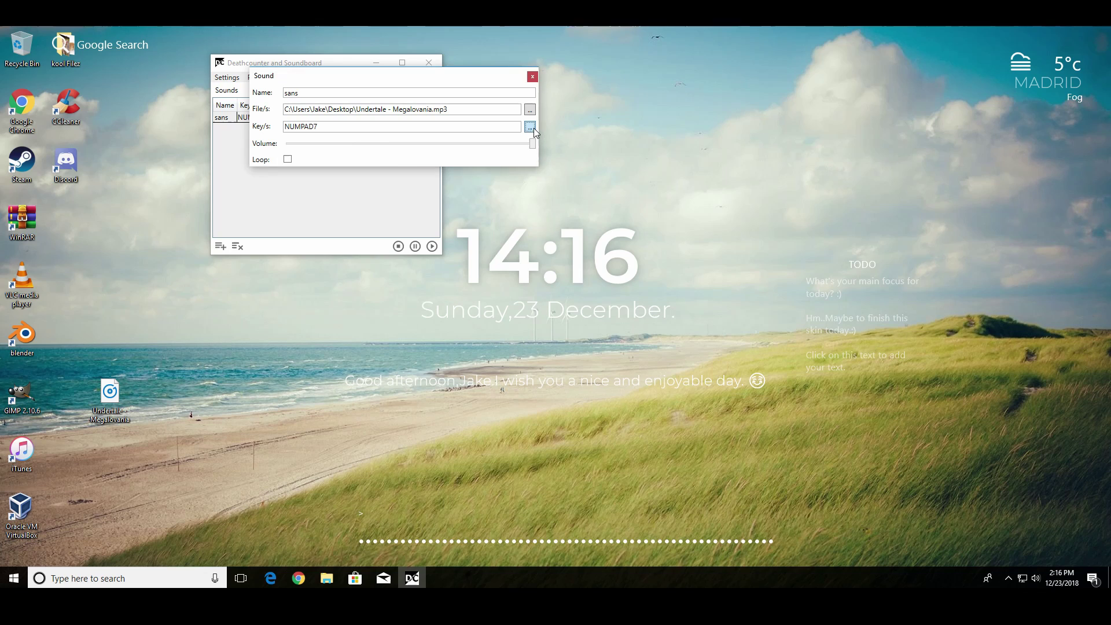
Step: Test the NUMPAD7 hotkey by playing the sans sound while its properties are open
{"action": "left_click", "coordinate": [301, 52]}
{"action": "key", "text": "KP_7"}
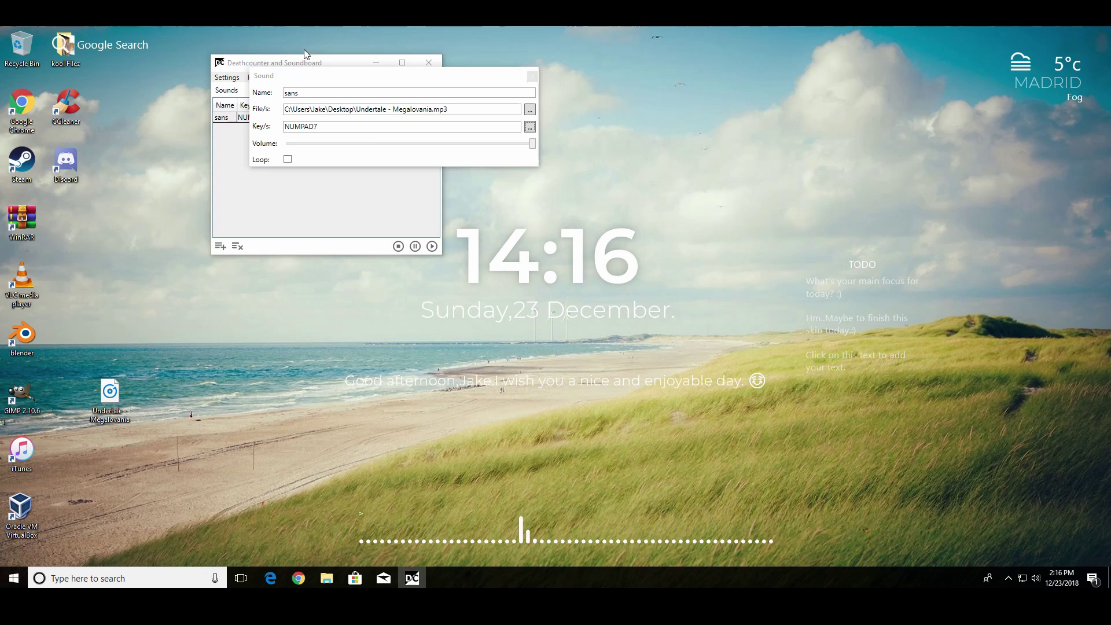
{"action": "left_click", "coordinate": [304, 86]}
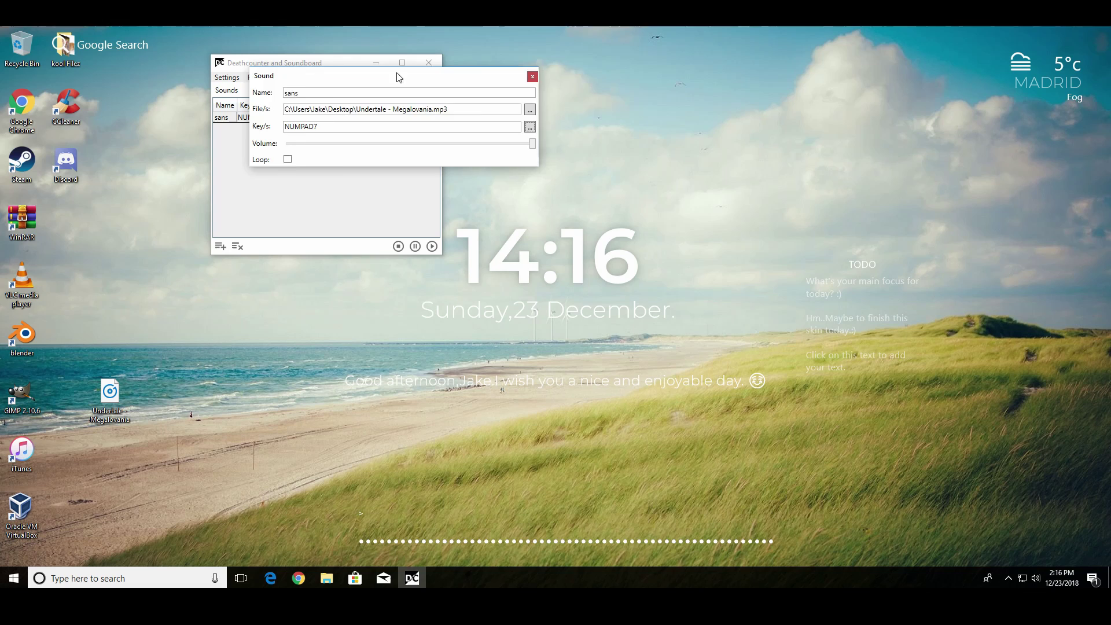
Step: Try a lower volume for the sans sound, return it to maximum, and close the sound's properties
{"action": "left_click_drag", "start_coordinate": [397, 77], "coordinate": [474, 79]}
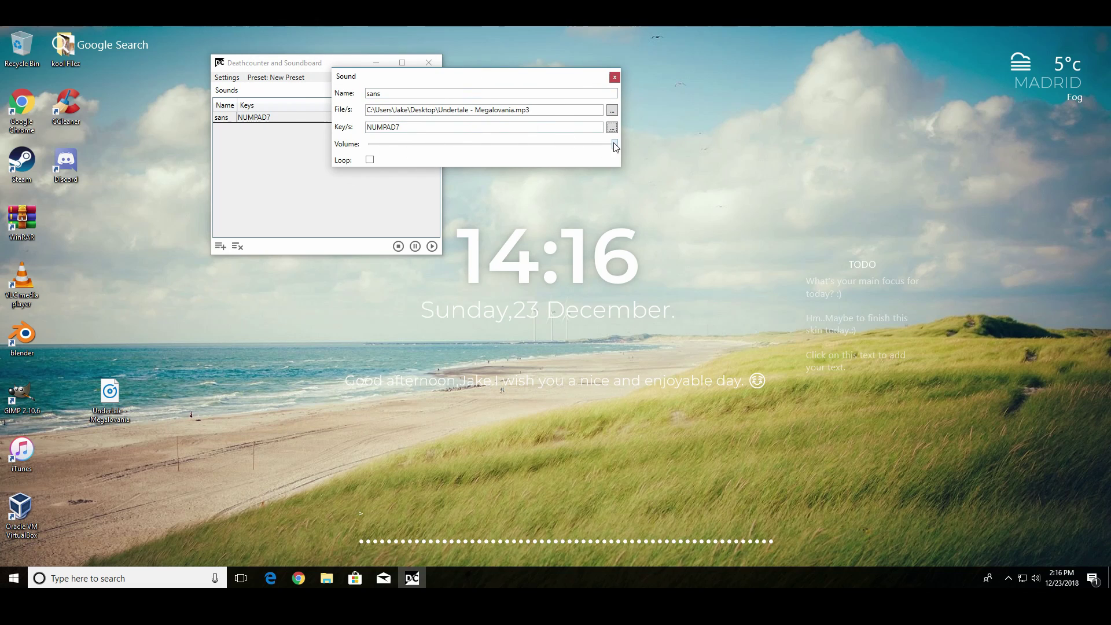
{"action": "left_click", "coordinate": [472, 144]}
{"action": "left_click", "coordinate": [605, 144]}
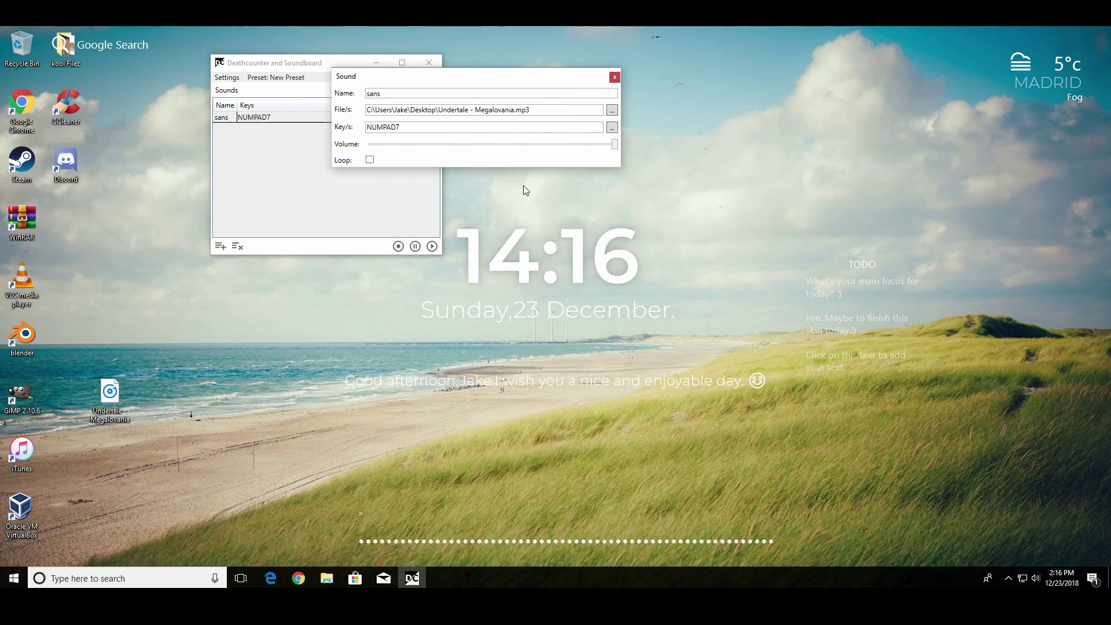
{"action": "left_click", "coordinate": [614, 78]}
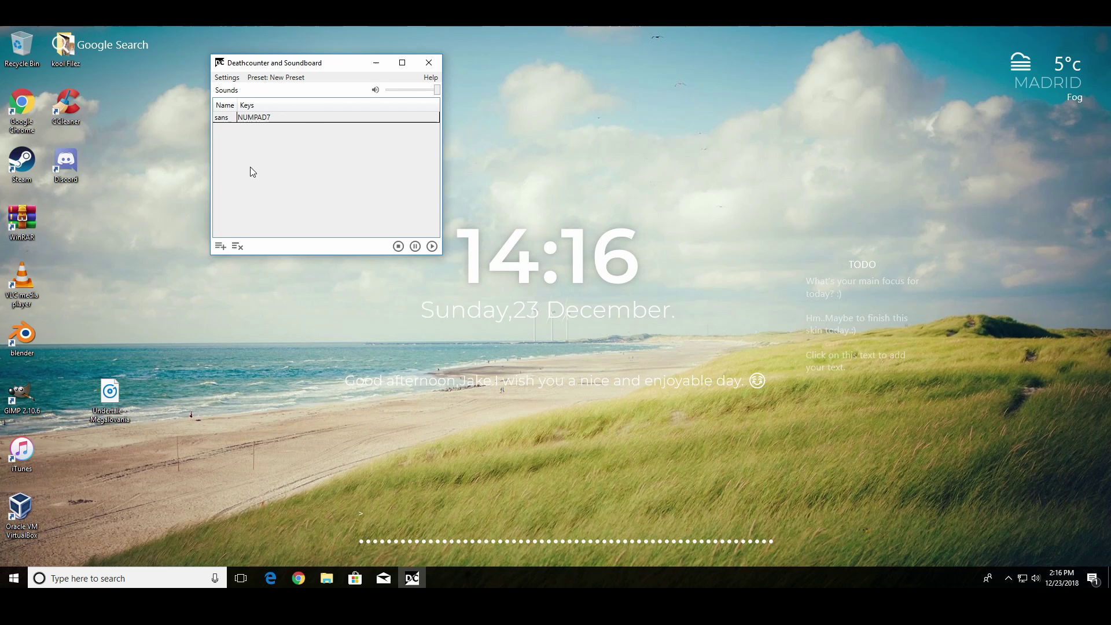
Step: Play the sans sound with its NUMPAD7 hotkey, and pause the playback
{"action": "key", "text": "KP_7"}
{"action": "left_click", "coordinate": [416, 246]}
Step: Bind the Pause action for sounds to NUMPAD0 in the soundboard's keyboard settings, and close the settings
{"action": "left_click", "coordinate": [236, 78]}
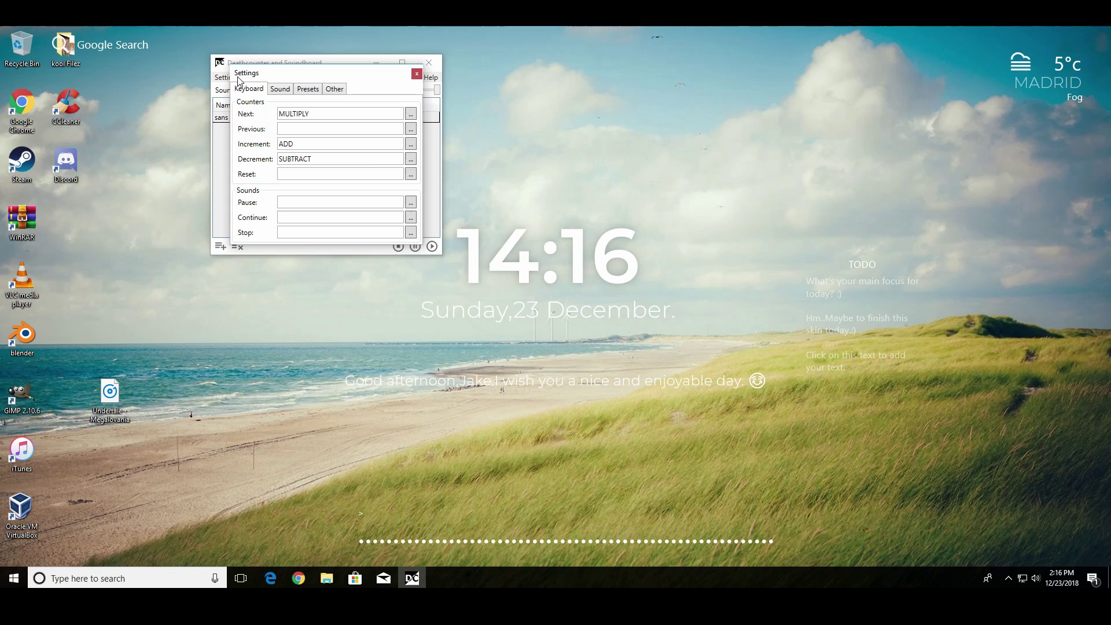
{"action": "left_click_drag", "start_coordinate": [306, 79], "coordinate": [512, 78]}
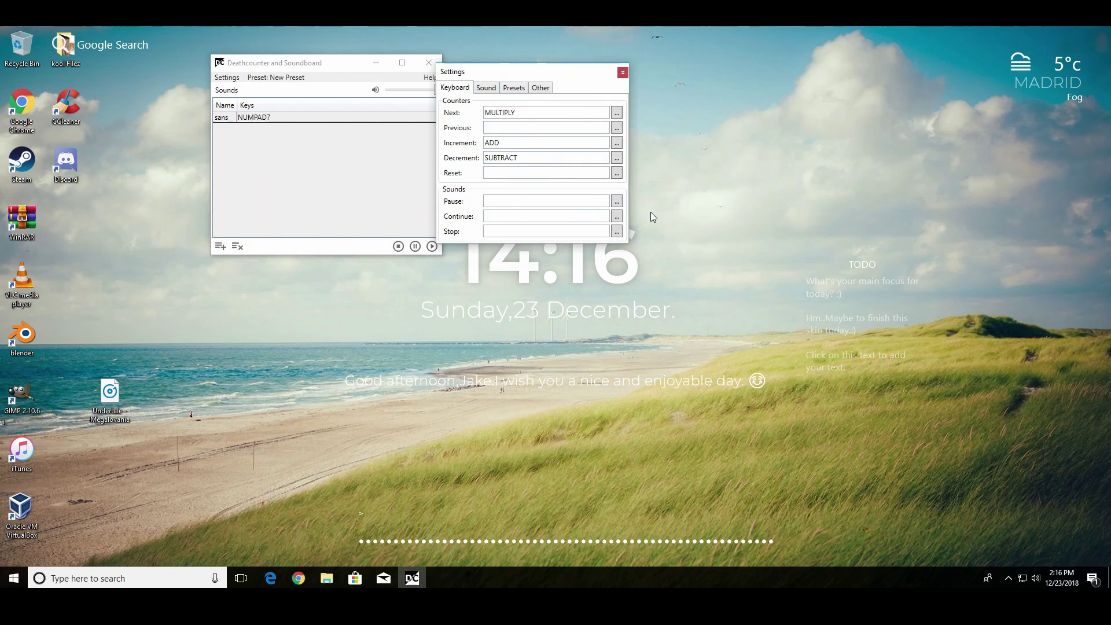
{"action": "left_click", "coordinate": [617, 201]}
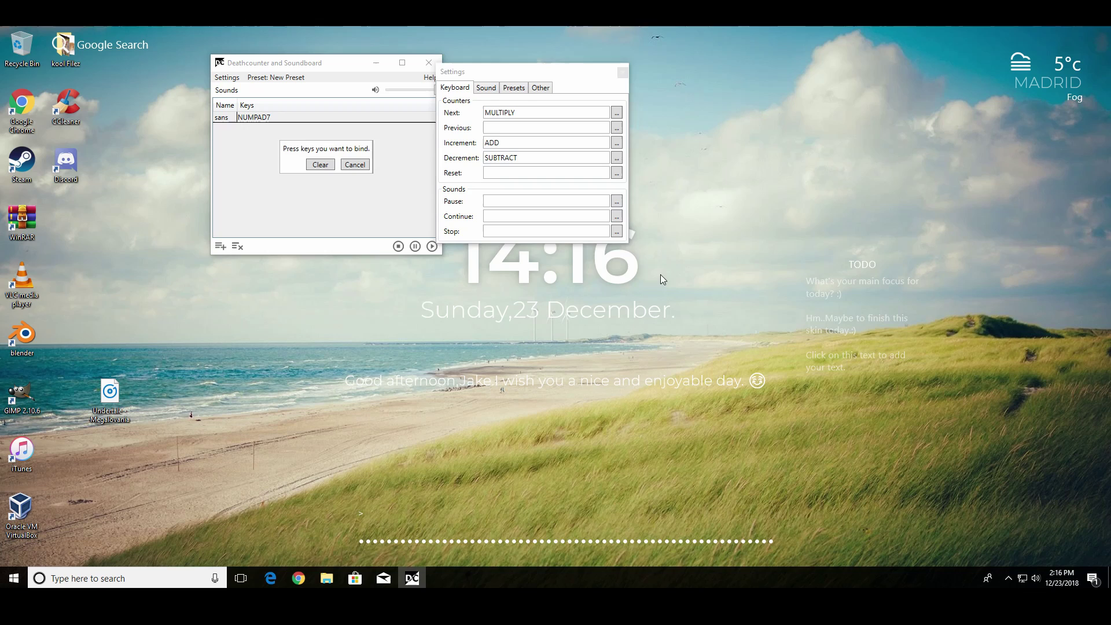
{"action": "key", "text": "KP_0"}
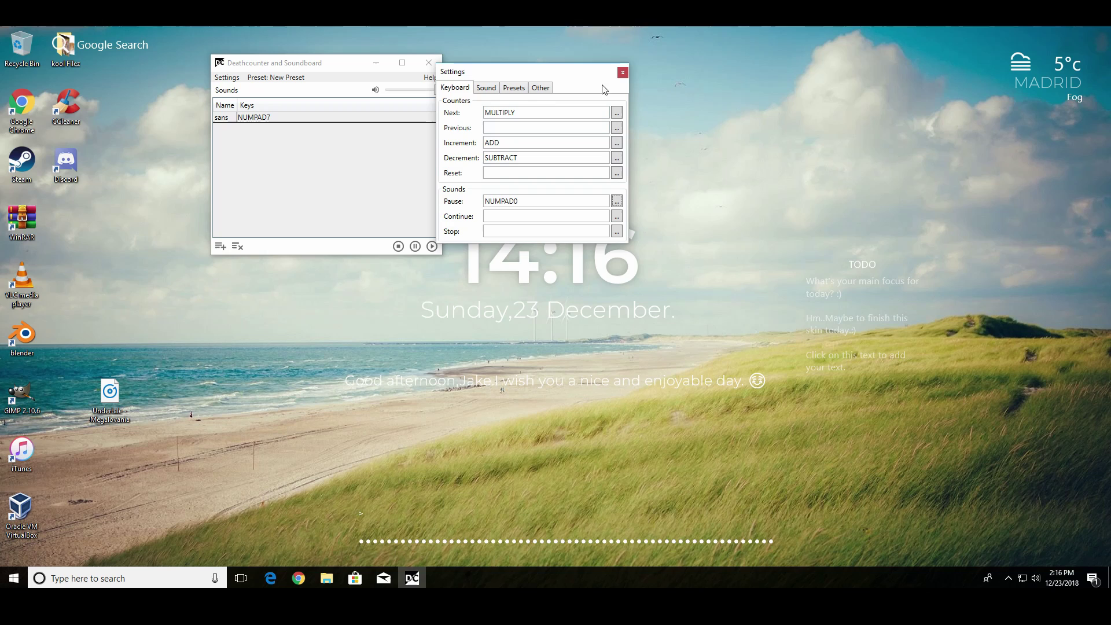
{"action": "left_click_drag", "start_coordinate": [467, 73], "coordinate": [356, 95]}
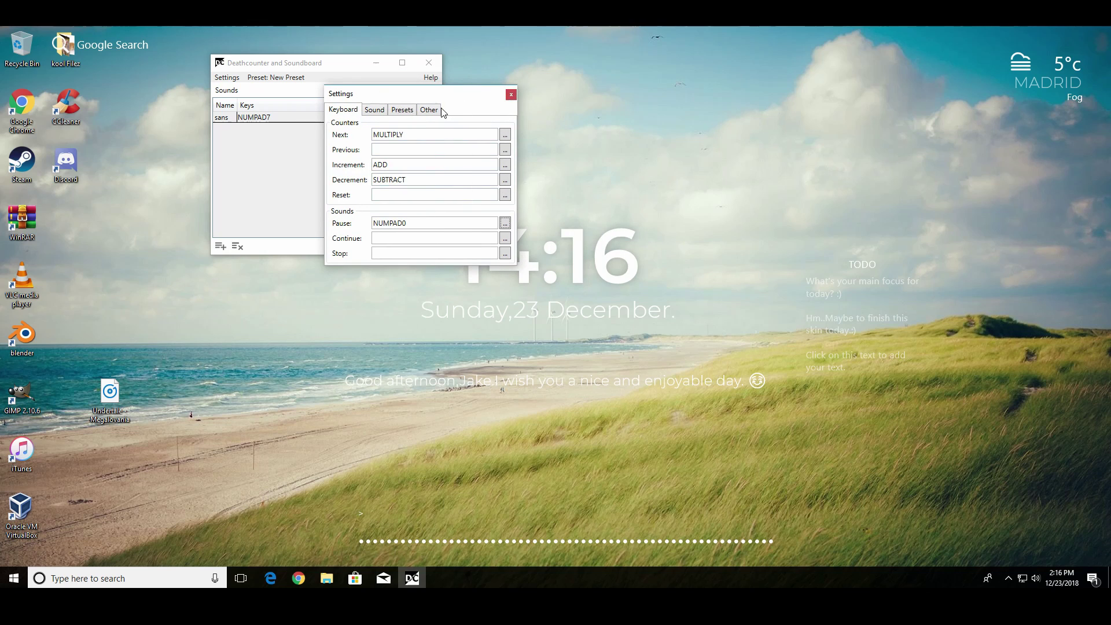
{"action": "left_click", "coordinate": [511, 95]}
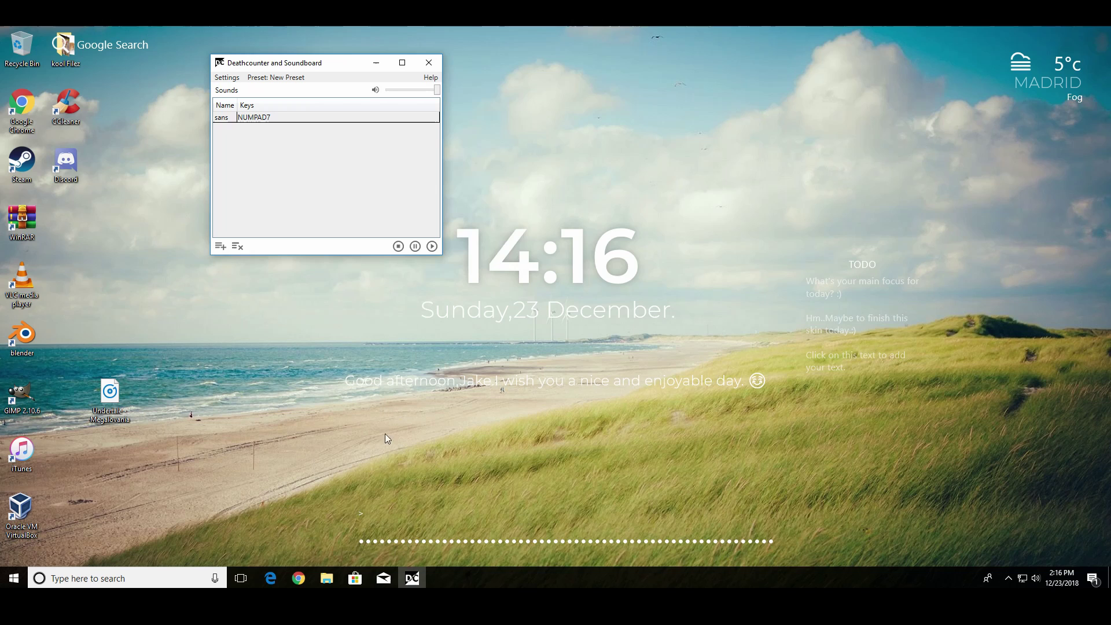
Step: Switch to Chrome and download the VBCABLE_Driver_Pack43 archive from the VB-Audio page, minimizing the soundboard window
{"action": "left_click", "coordinate": [299, 578]}
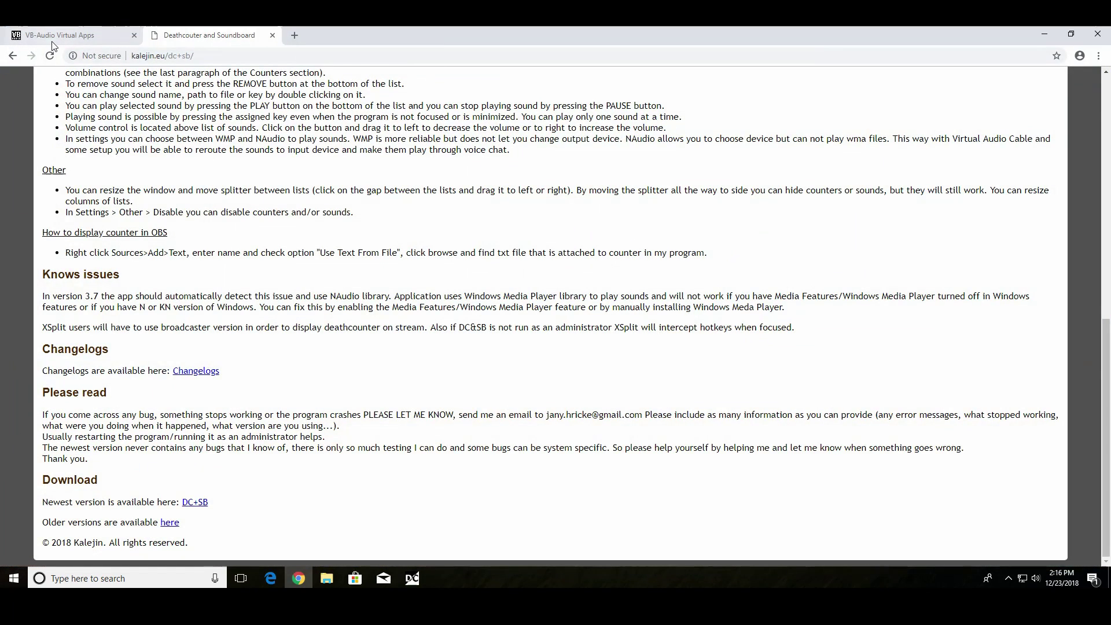
{"action": "left_click", "coordinate": [58, 35]}
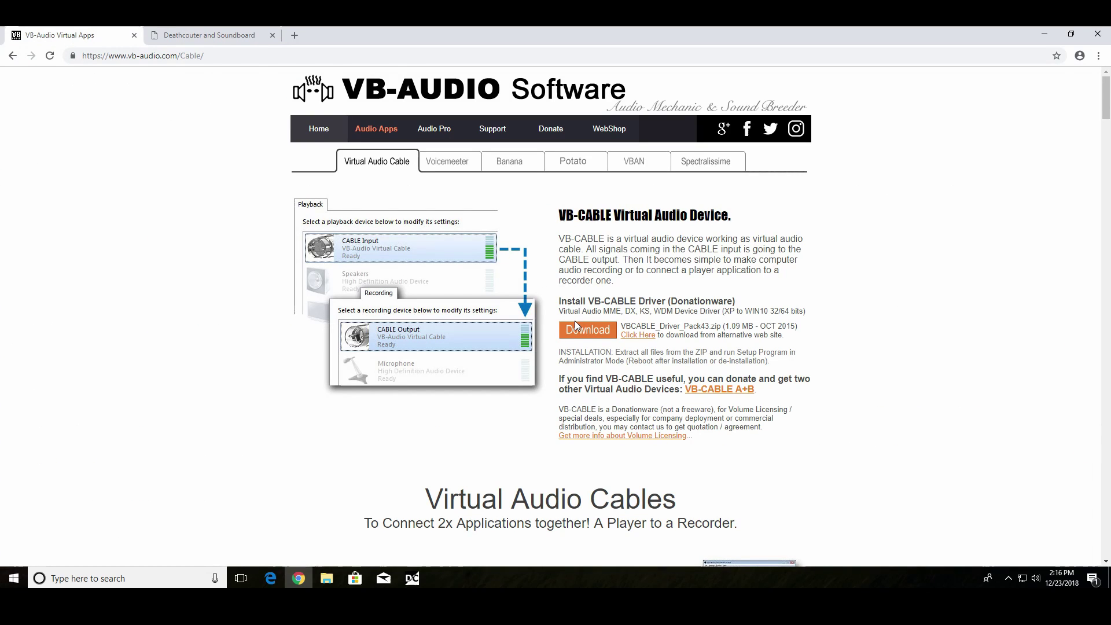
{"action": "left_click", "coordinate": [413, 578]}
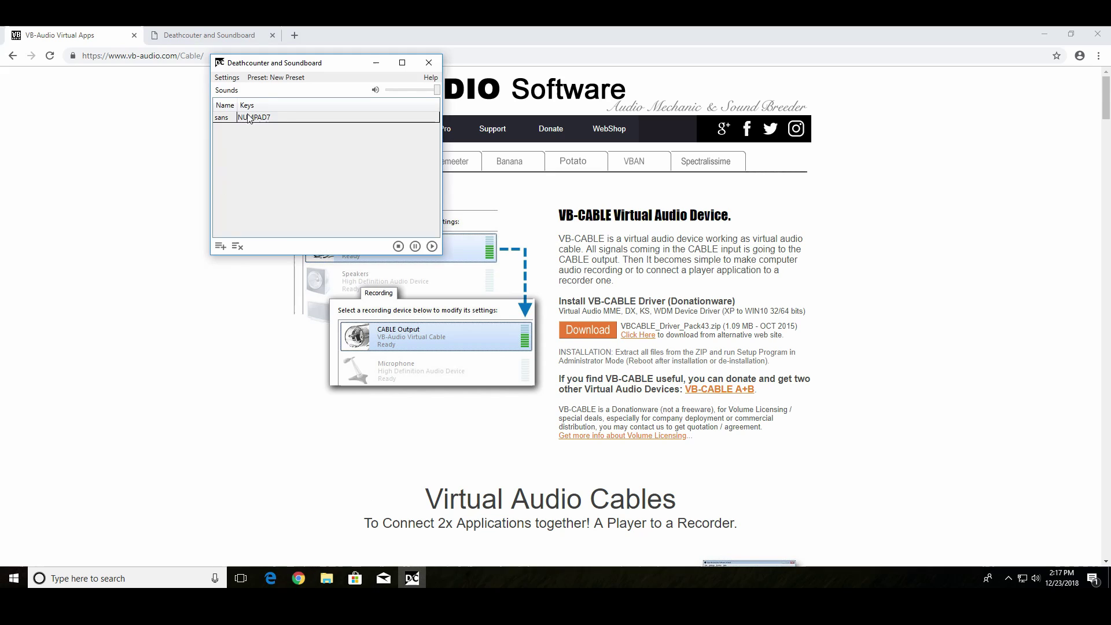
{"action": "left_click_drag", "start_coordinate": [275, 64], "coordinate": [318, 101]}
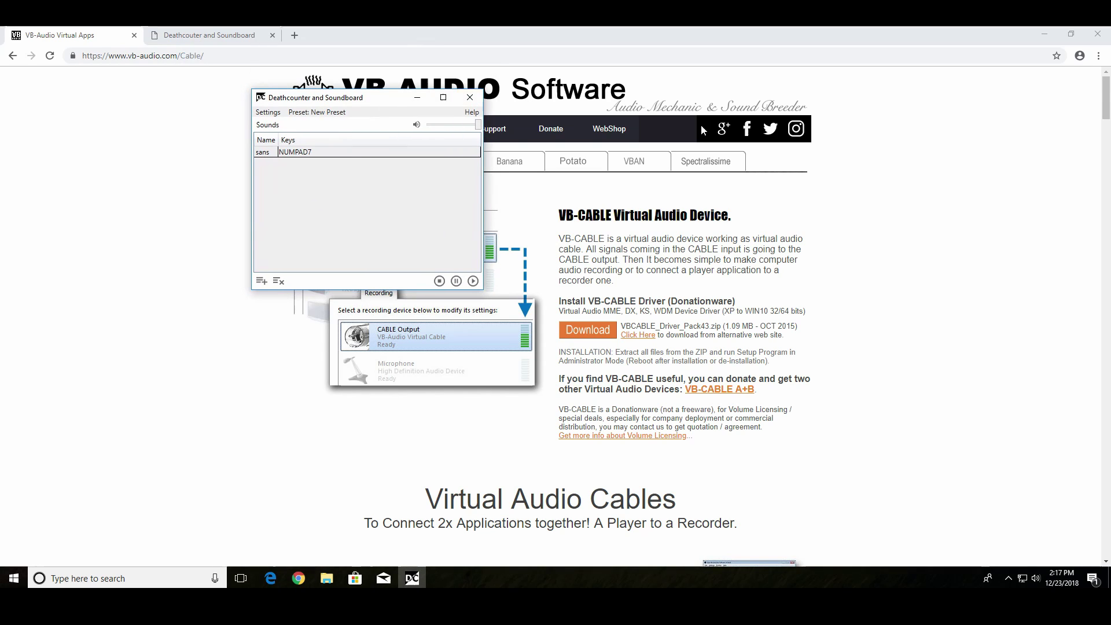
{"action": "left_click", "coordinate": [416, 97]}
{"action": "left_click", "coordinate": [595, 341]}
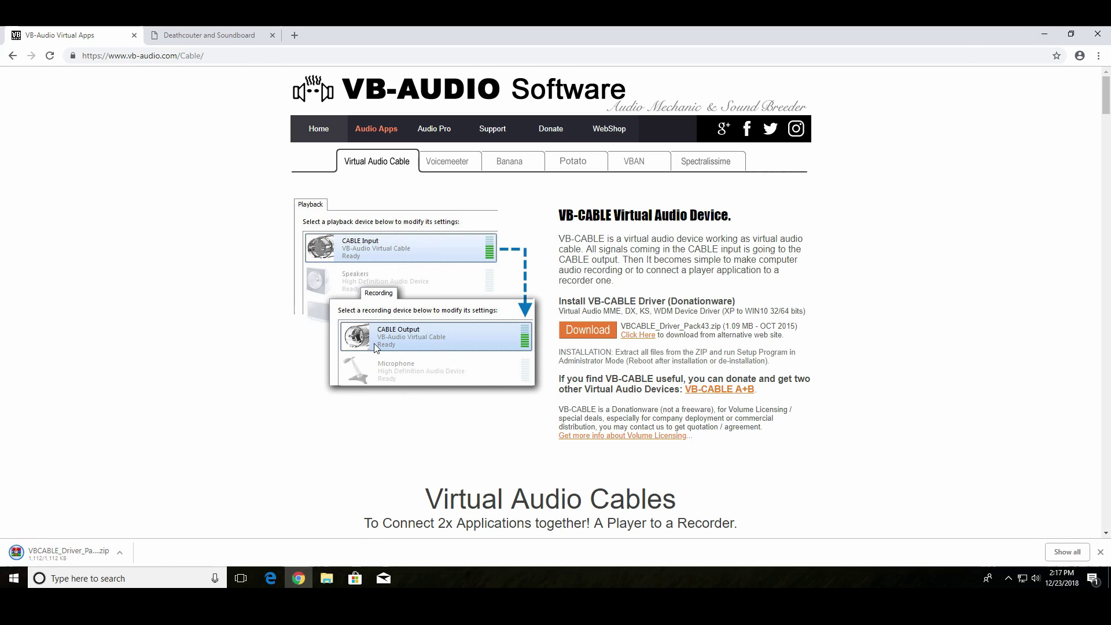
Step: Show the downloaded archive in its folder and extract it to VBCABLE_Driver_Pack43 (1) with WinRAR
{"action": "right_click", "coordinate": [56, 561]}
{"action": "left_click", "coordinate": [109, 525]}
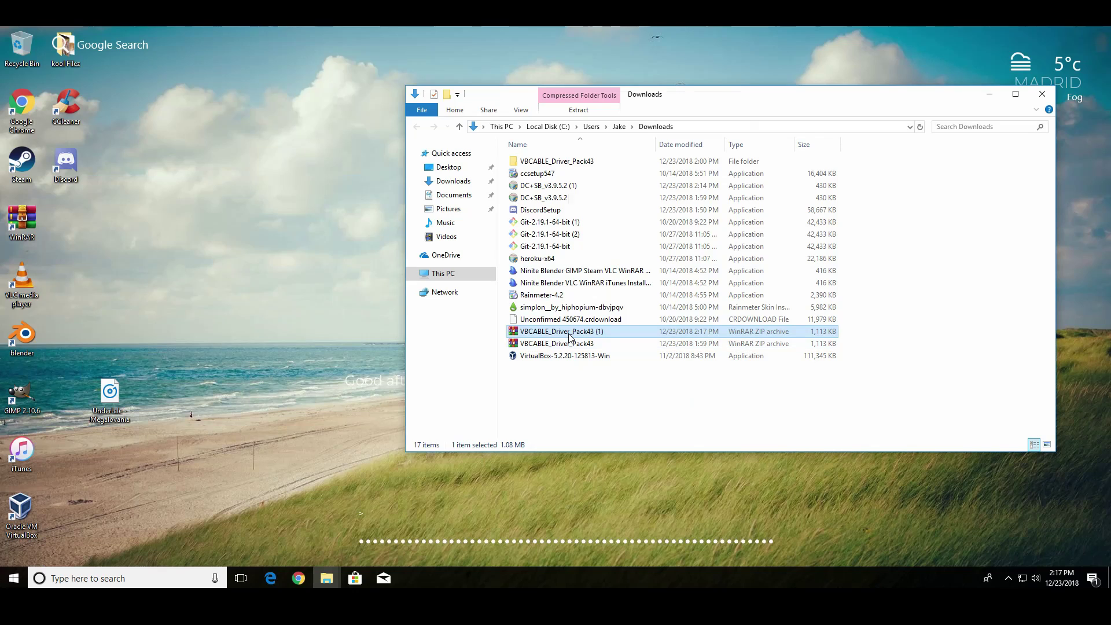
{"action": "right_click", "coordinate": [570, 333]}
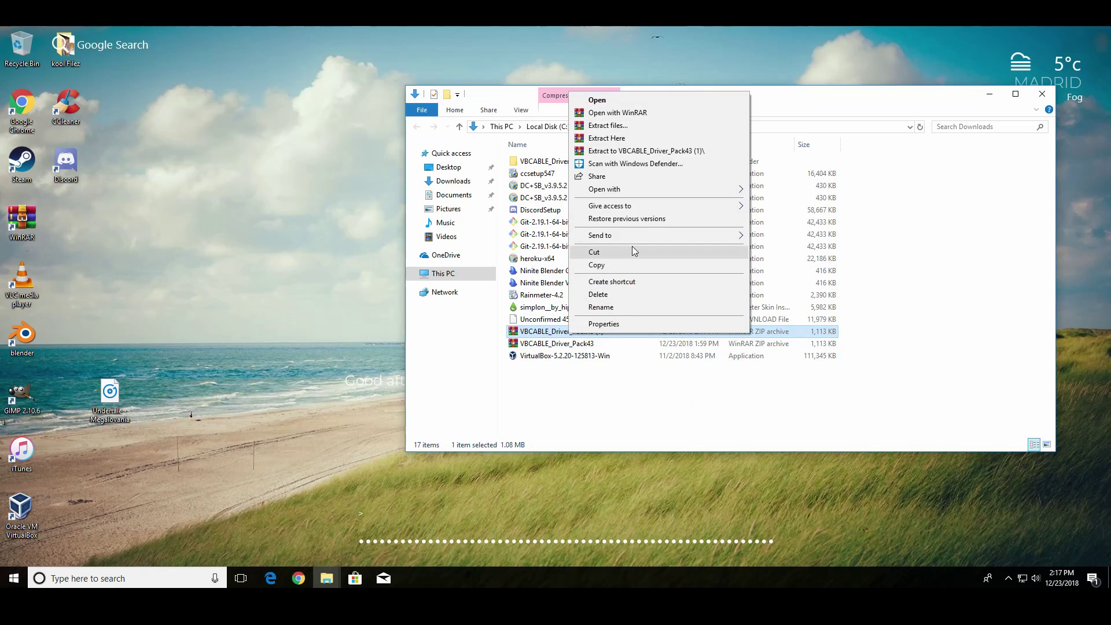
{"action": "left_click", "coordinate": [631, 126]}
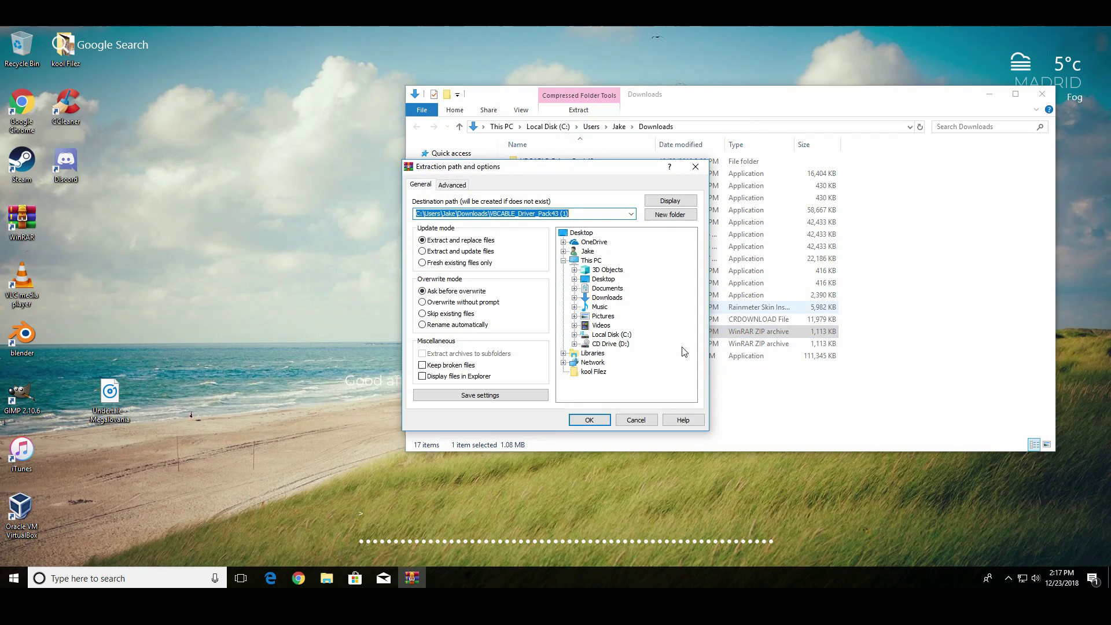
{"action": "left_click", "coordinate": [574, 421]}
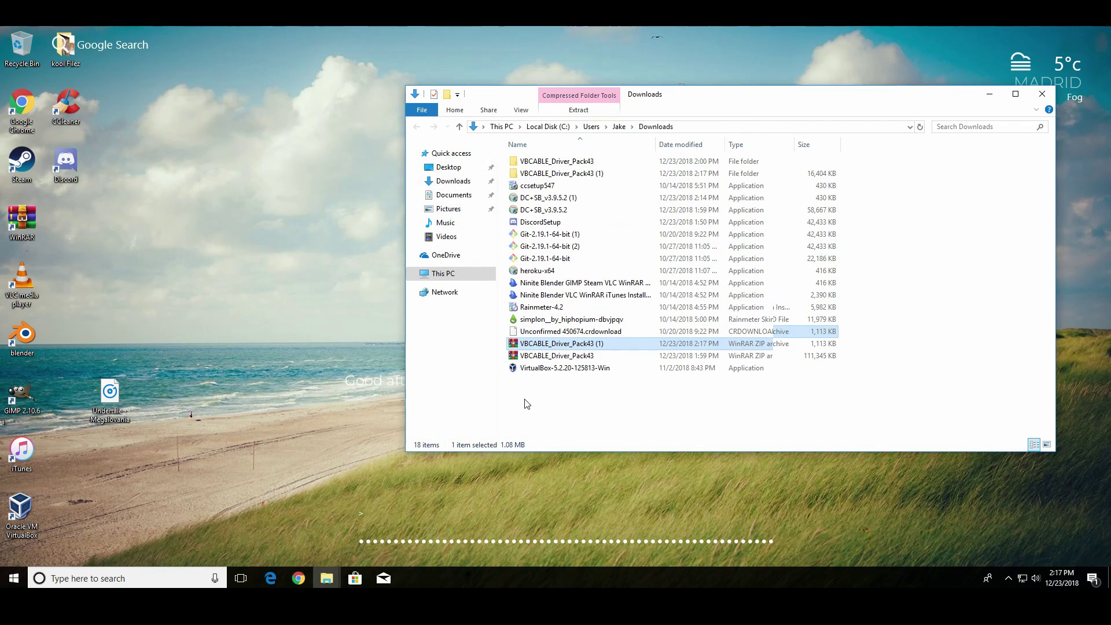
Step: Run VBCABLE_Setup_x64 from the VBCABLE_Driver_Pack43 folder as administrator
{"action": "double_click", "coordinate": [556, 162]}
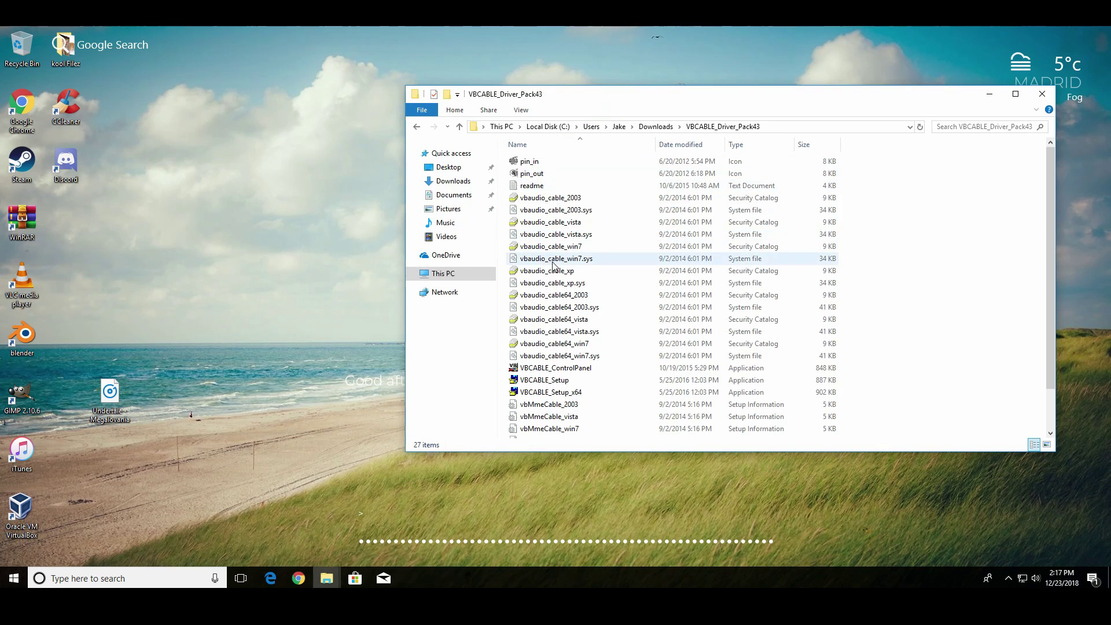
{"action": "scroll", "coordinate": [563, 266], "scroll_direction": "down", "scroll_amount": 2}
{"action": "left_click", "coordinate": [550, 347]}
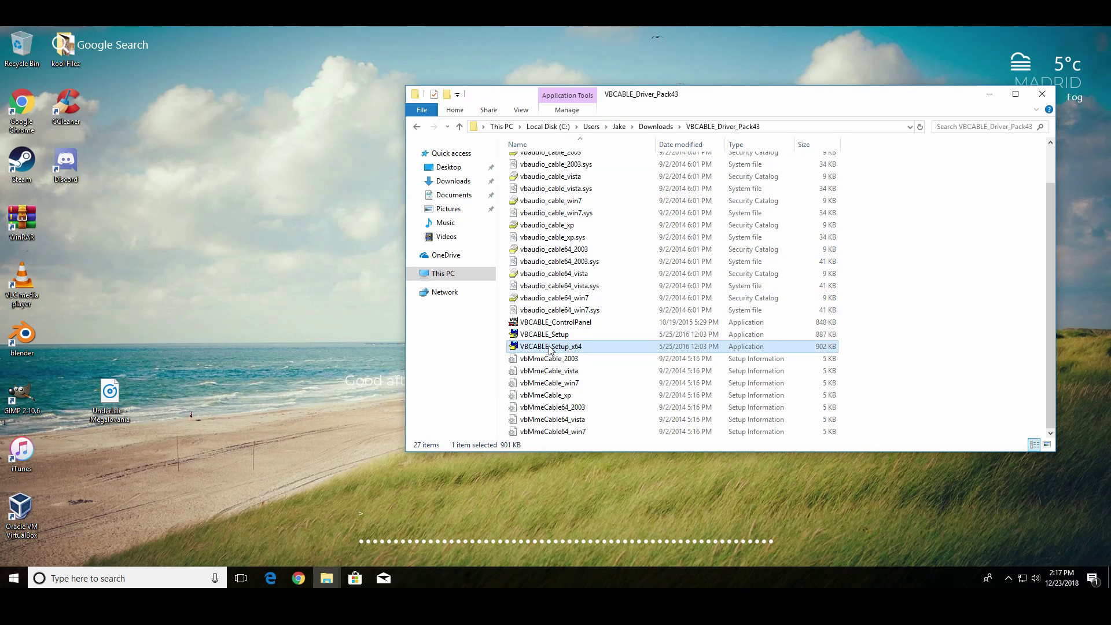
{"action": "right_click", "coordinate": [550, 347]}
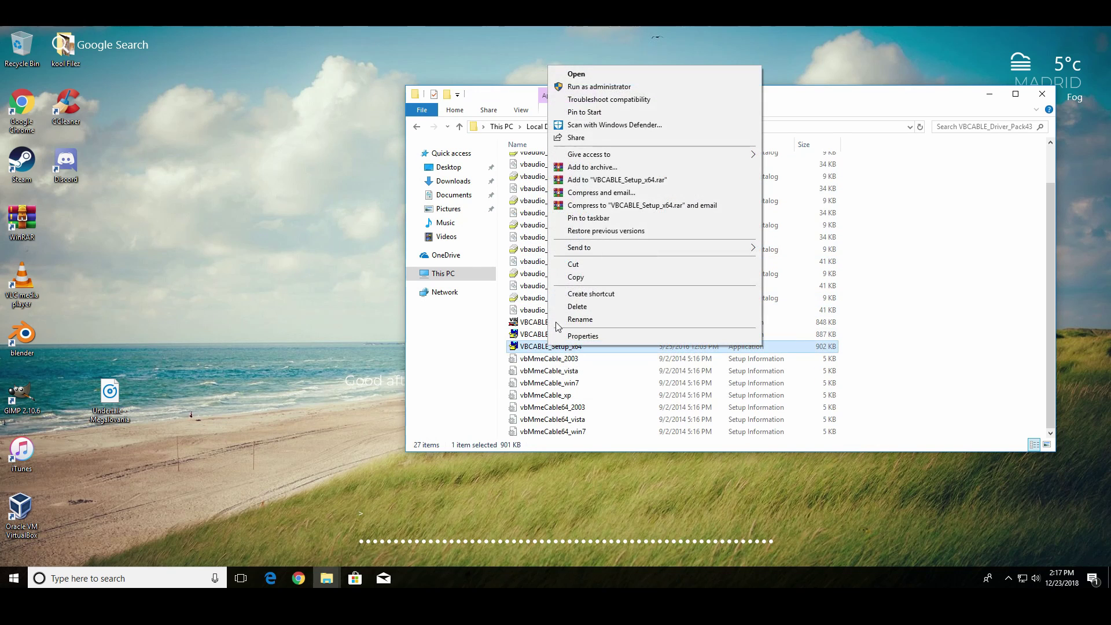
{"action": "left_click", "coordinate": [605, 87]}
{"action": "left_click", "coordinate": [526, 382]}
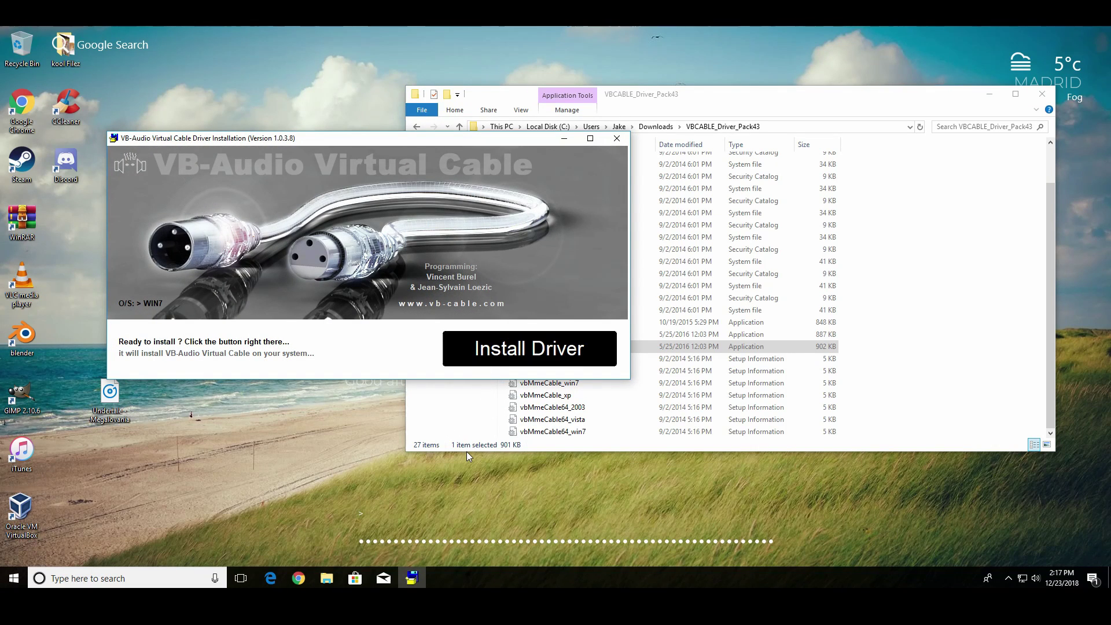
Step: Install the VB-Audio Virtual Cable driver, then close the thank-you page and the driver folder
{"action": "key", "text": "Return"}
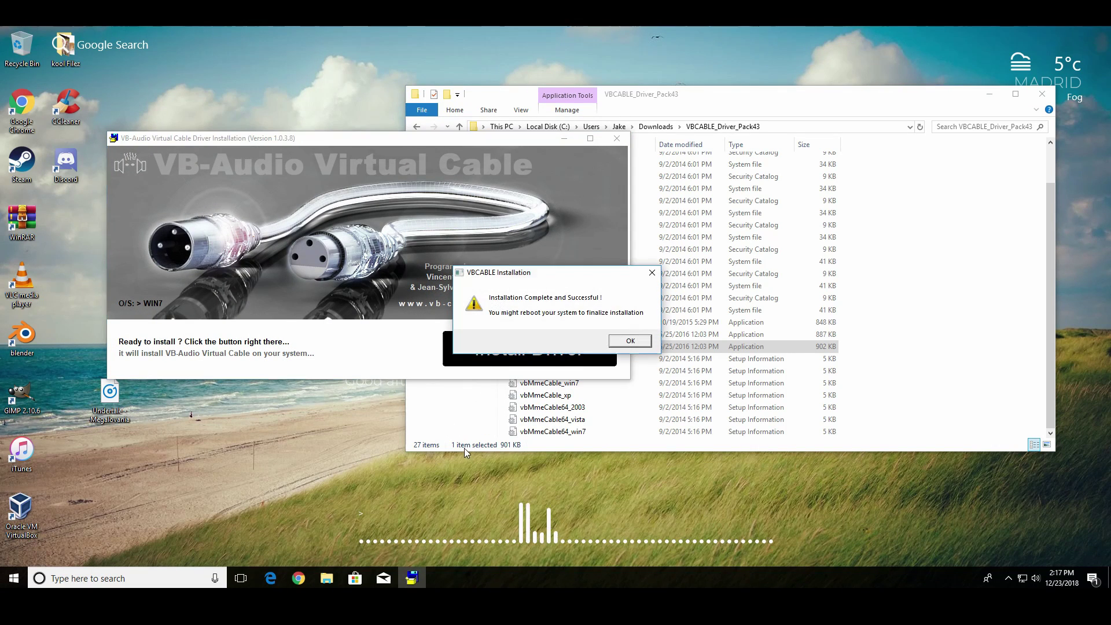
{"action": "left_click", "coordinate": [631, 341]}
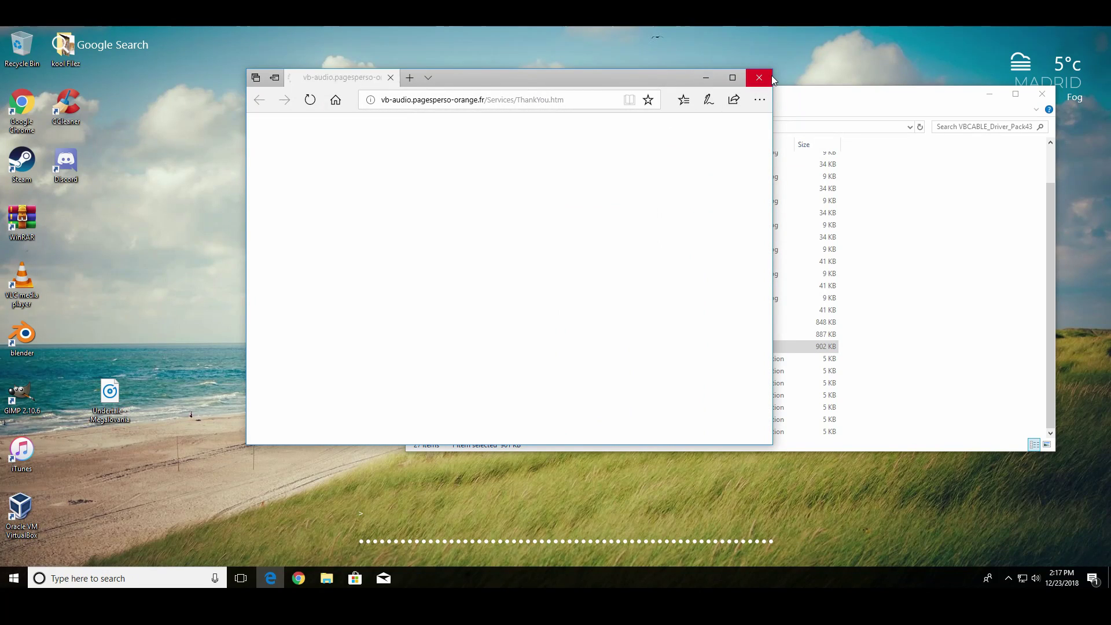
{"action": "left_click", "coordinate": [772, 76]}
{"action": "left_click", "coordinate": [1045, 95]}
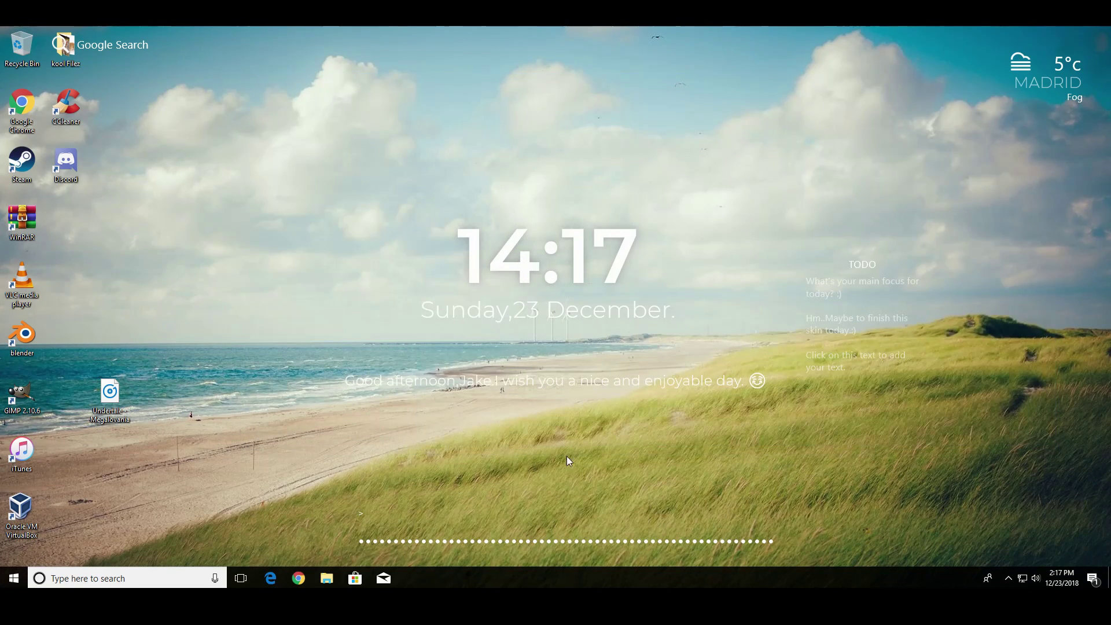
Step: Search Windows for "audio", open Manage audio devices, and show the recording devices
{"action": "left_click", "coordinate": [26, 575]}
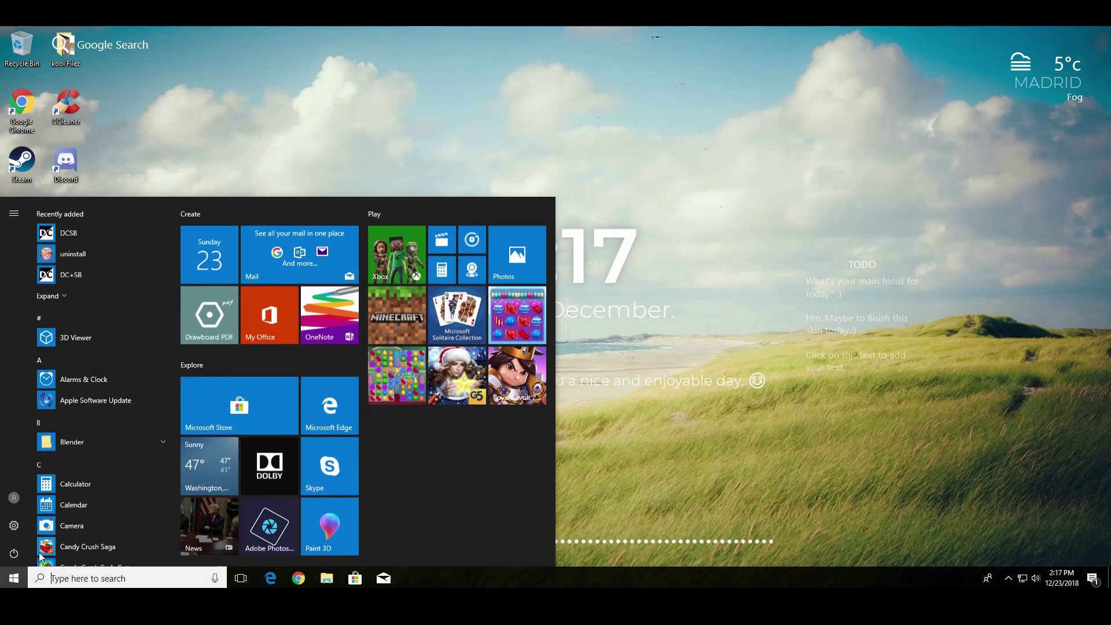
{"action": "type", "text": "audio"}
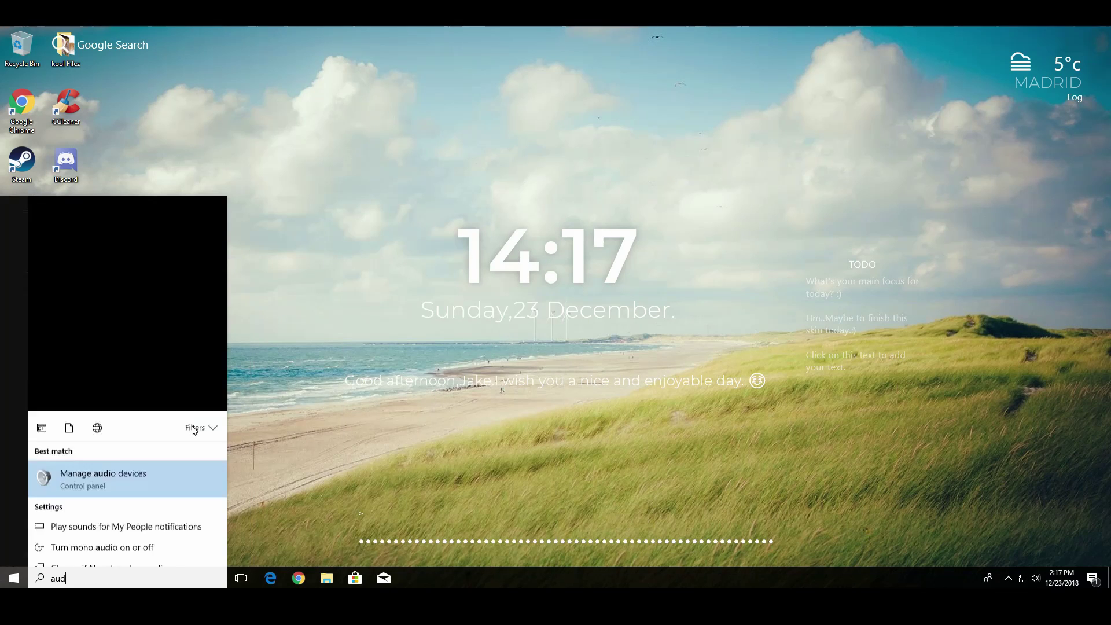
{"action": "key", "text": "Return"}
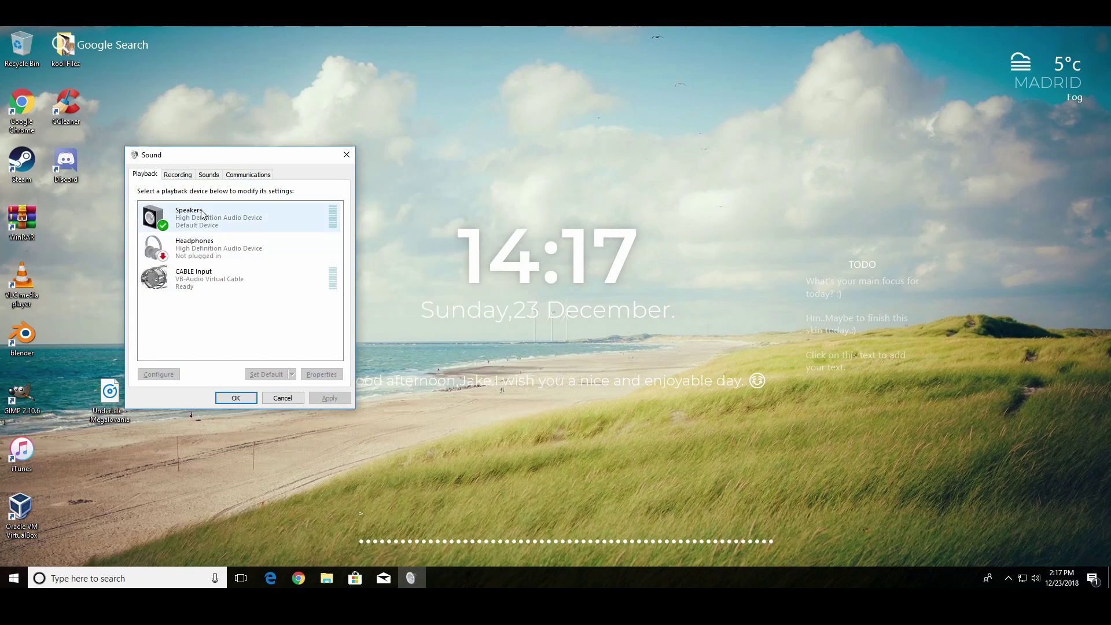
{"action": "left_click", "coordinate": [186, 279]}
{"action": "left_click", "coordinate": [178, 175]}
{"action": "left_click", "coordinate": [197, 289]}
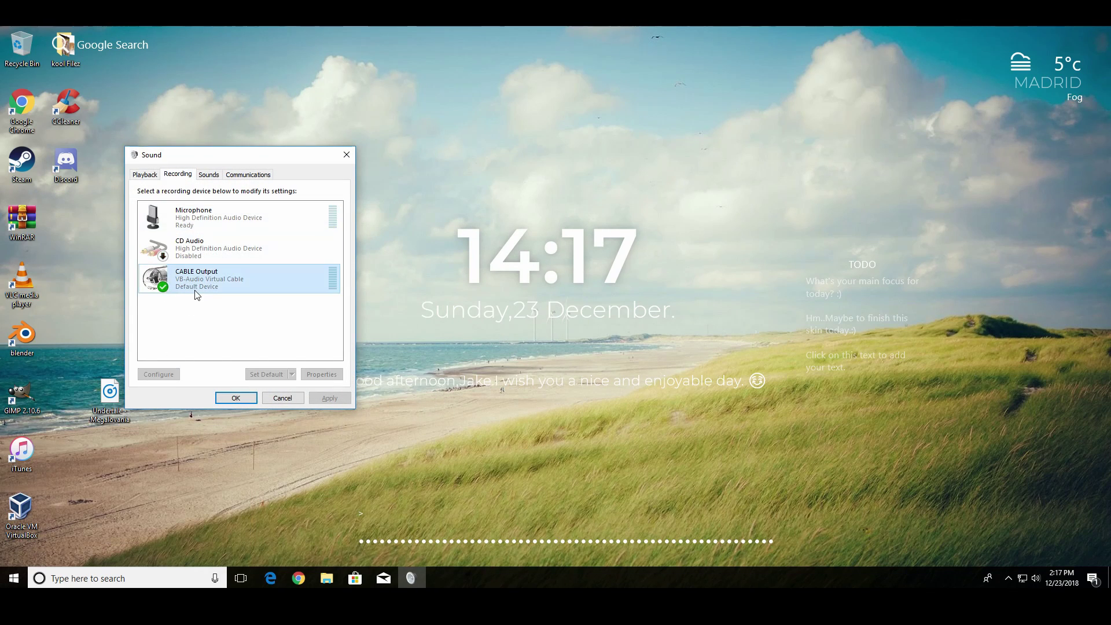
{"action": "right_click", "coordinate": [197, 287]}
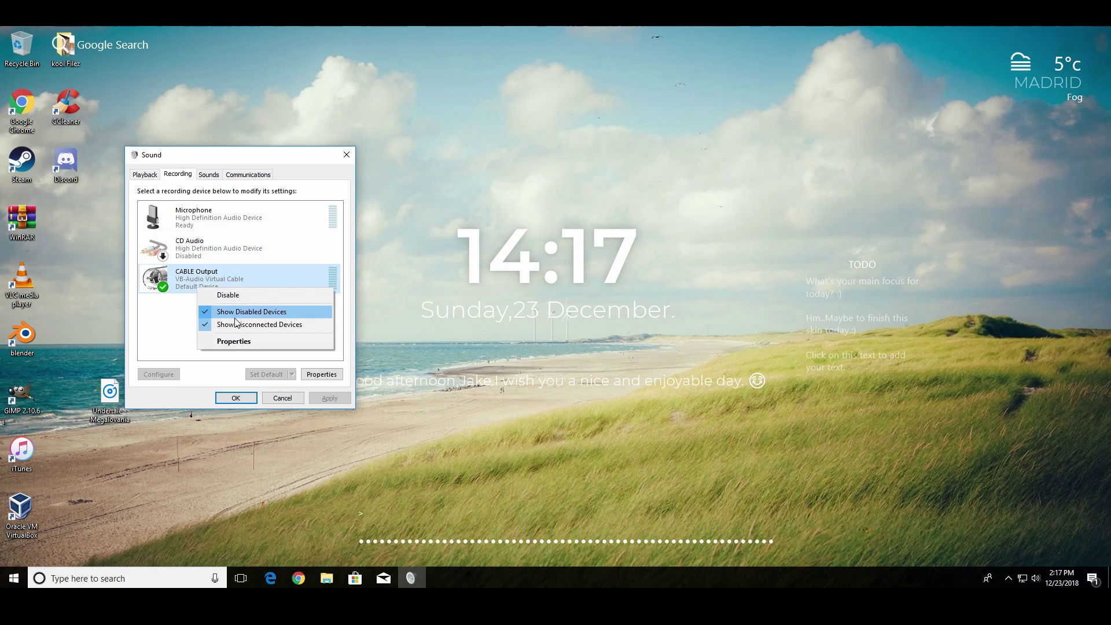
{"action": "left_click", "coordinate": [226, 249]}
{"action": "right_click", "coordinate": [213, 215]}
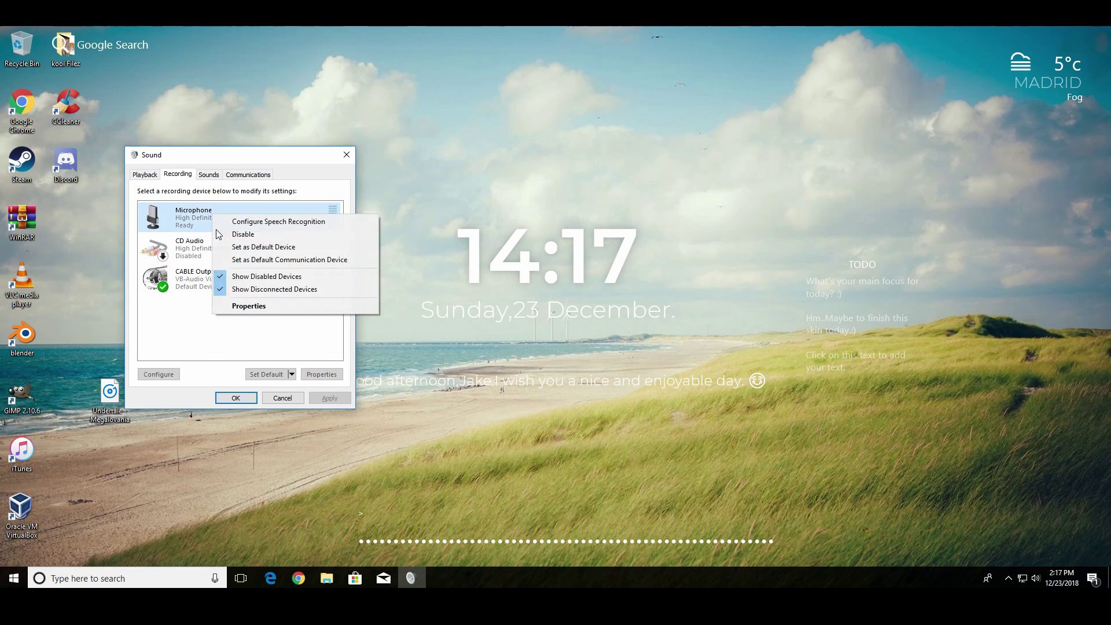
{"action": "left_click", "coordinate": [194, 273]}
{"action": "right_click", "coordinate": [195, 273]}
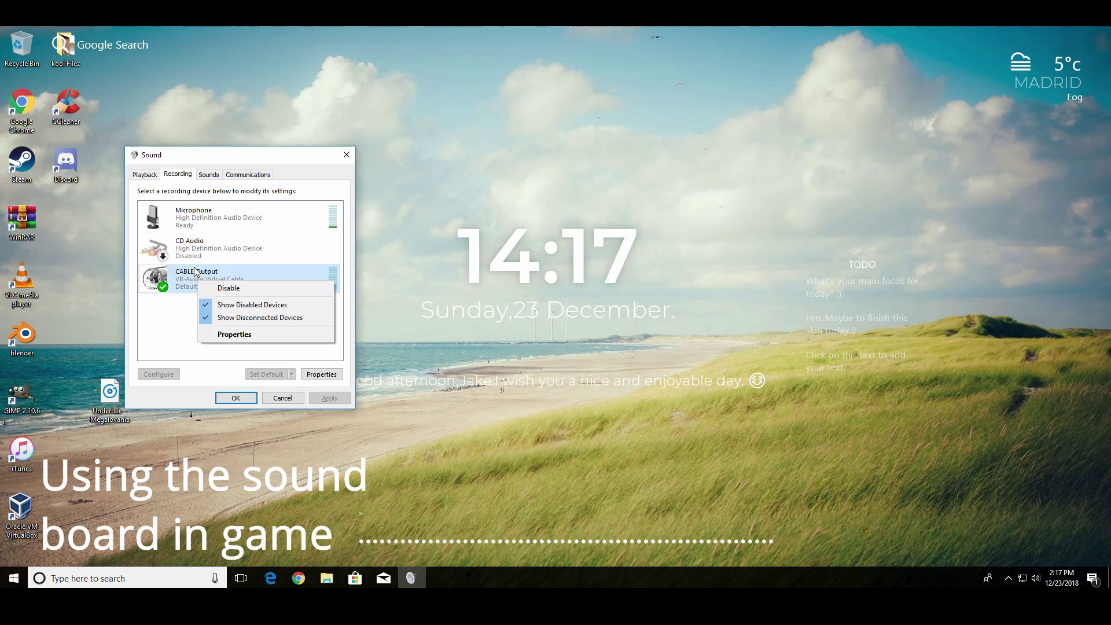
Step: Set the Microphone as the default communication device and as the default recording device
{"action": "left_click", "coordinate": [217, 232]}
{"action": "right_click", "coordinate": [217, 231]}
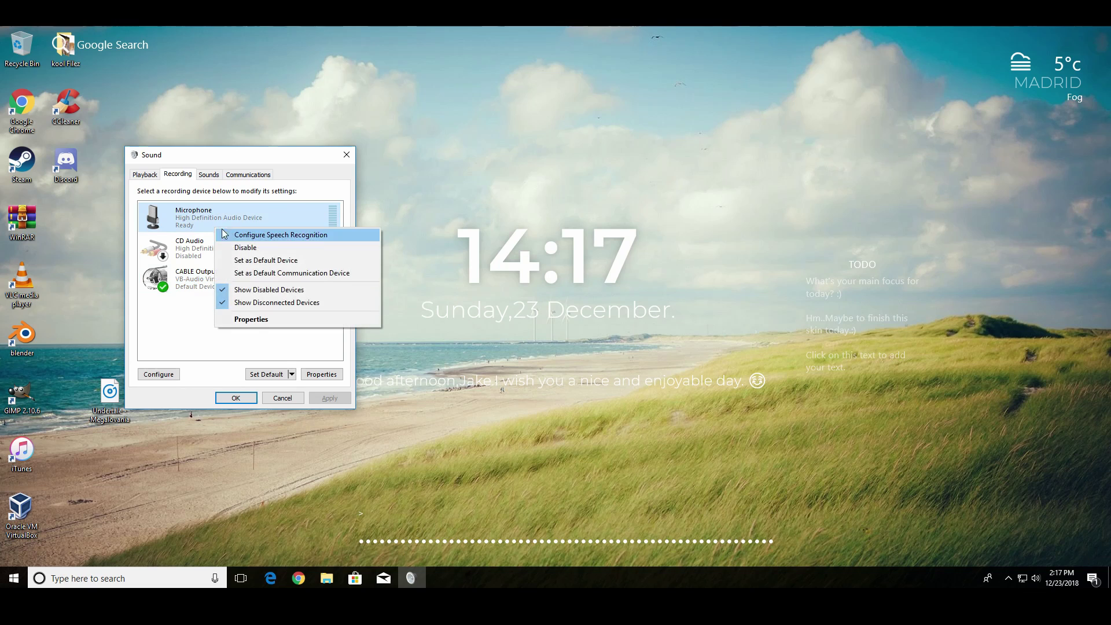
{"action": "left_click", "coordinate": [255, 271]}
{"action": "right_click", "coordinate": [217, 232]}
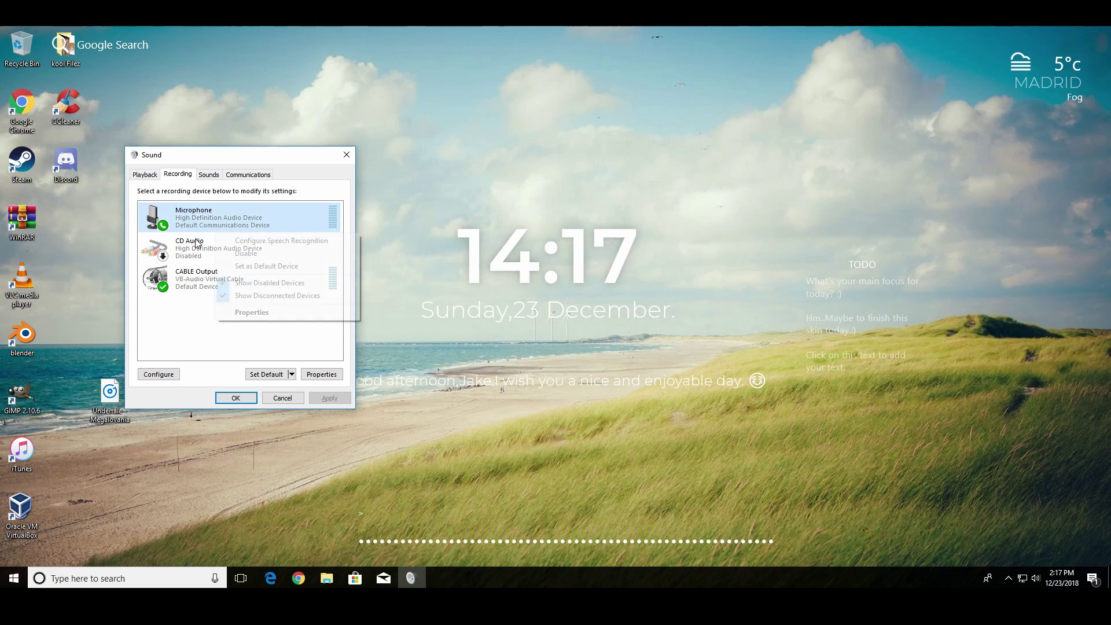
{"action": "left_click", "coordinate": [254, 264]}
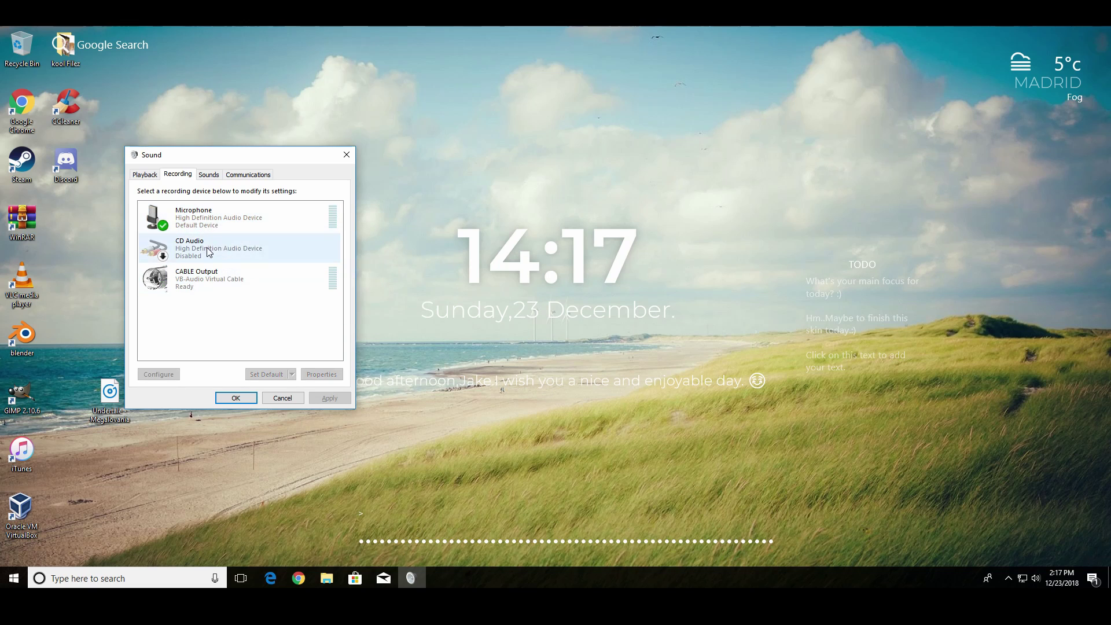
Step: Set CABLE Output as the default communication device and as the default recording device
{"action": "right_click", "coordinate": [225, 277]}
{"action": "left_click", "coordinate": [275, 310]}
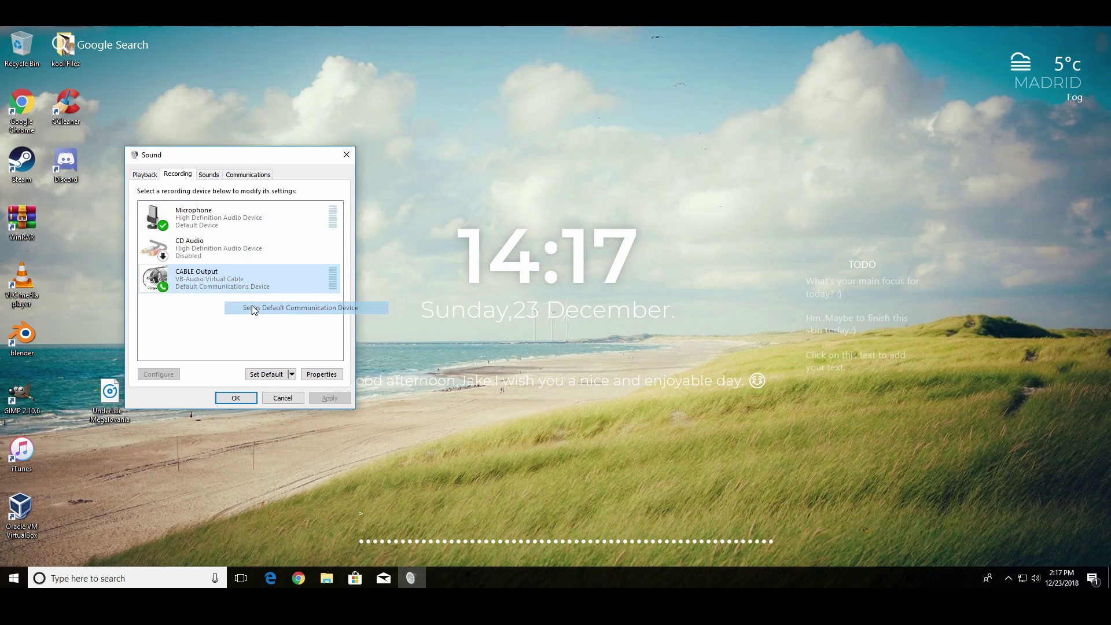
{"action": "right_click", "coordinate": [220, 285]}
{"action": "left_click", "coordinate": [253, 305]}
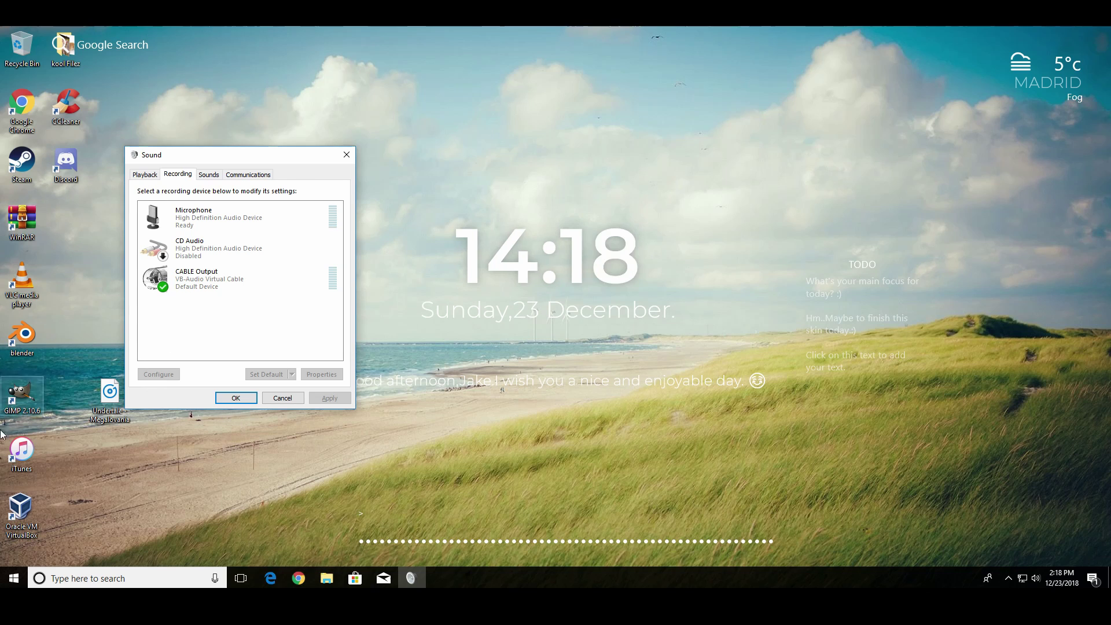
Step: Open DCSB, set its second sound output device to CABLE Input (VB-Audio Virtual Cable), and minimize its window
{"action": "left_click", "coordinate": [14, 579]}
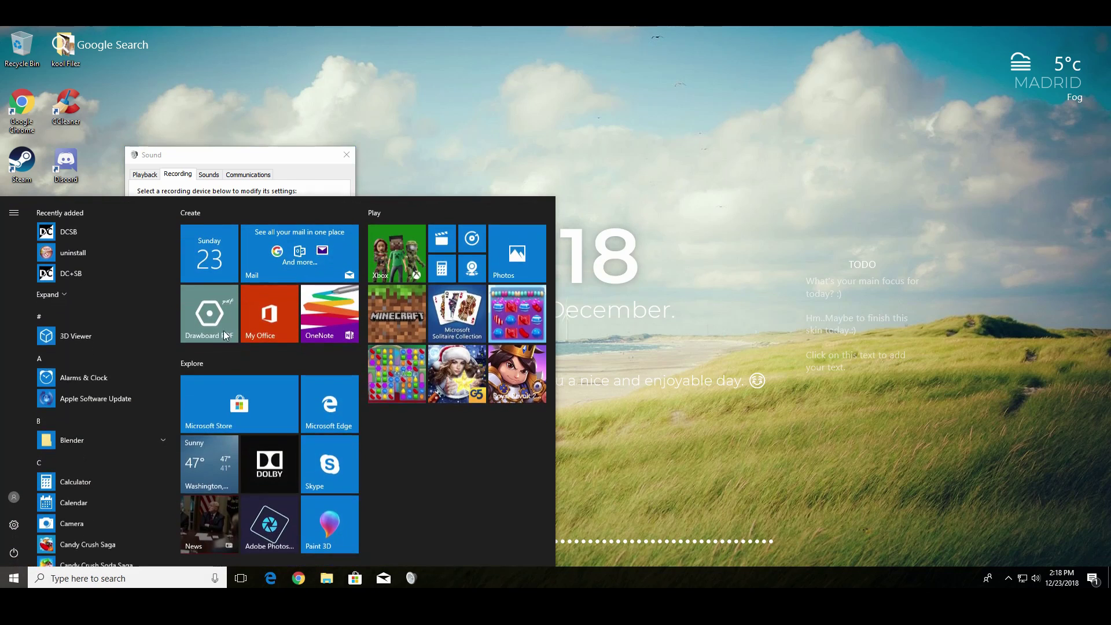
{"action": "left_click", "coordinate": [82, 232]}
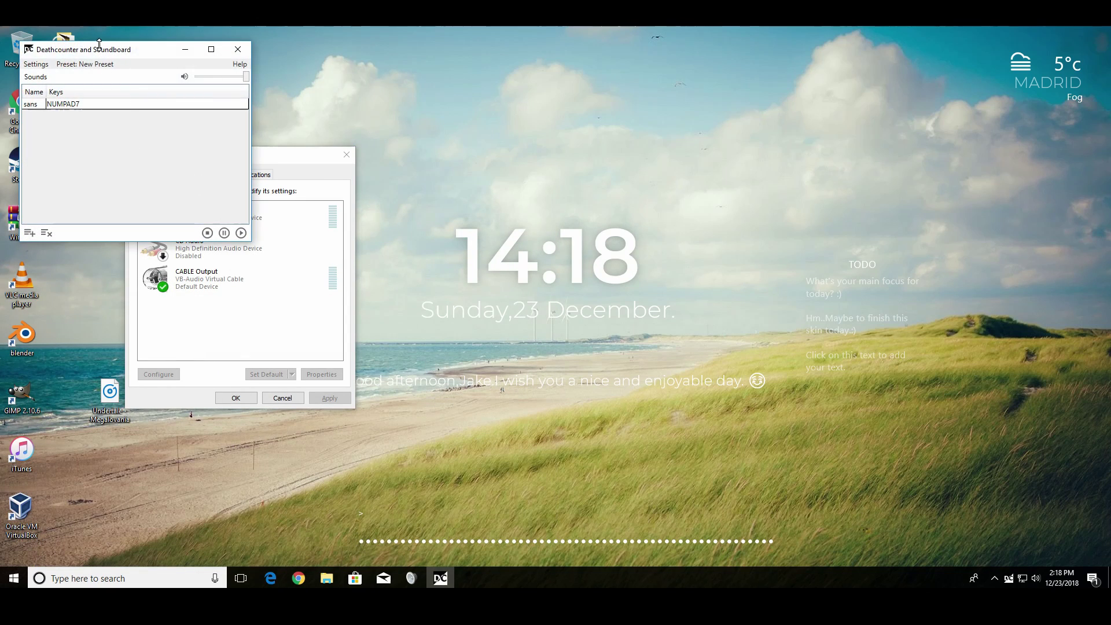
{"action": "left_click_drag", "start_coordinate": [99, 44], "coordinate": [99, 46]}
{"action": "left_click", "coordinate": [36, 67]}
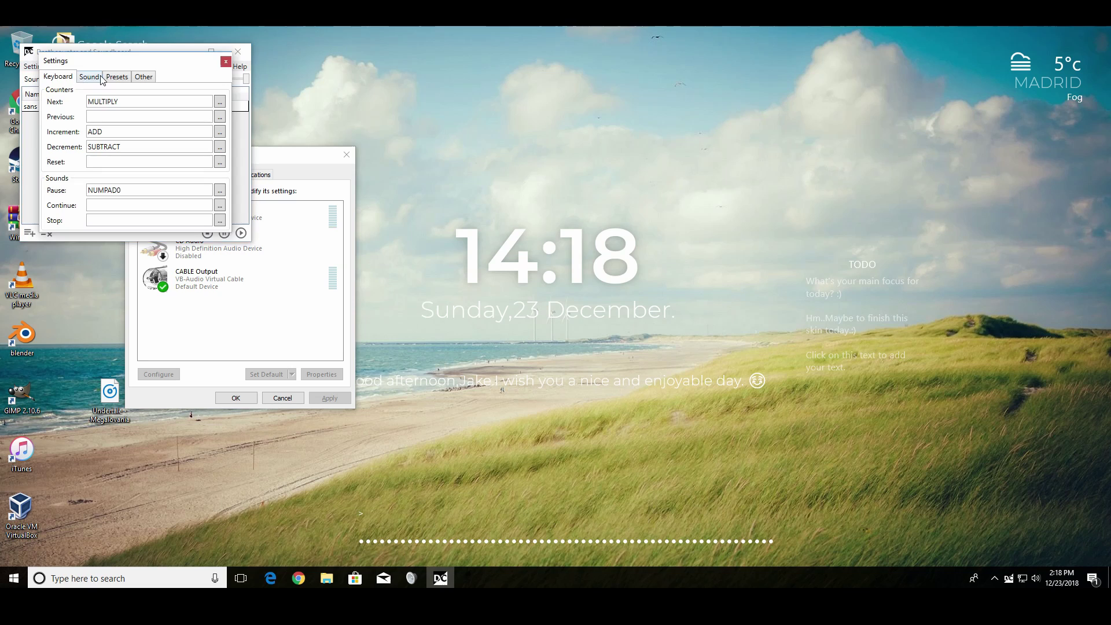
{"action": "left_click", "coordinate": [90, 76]}
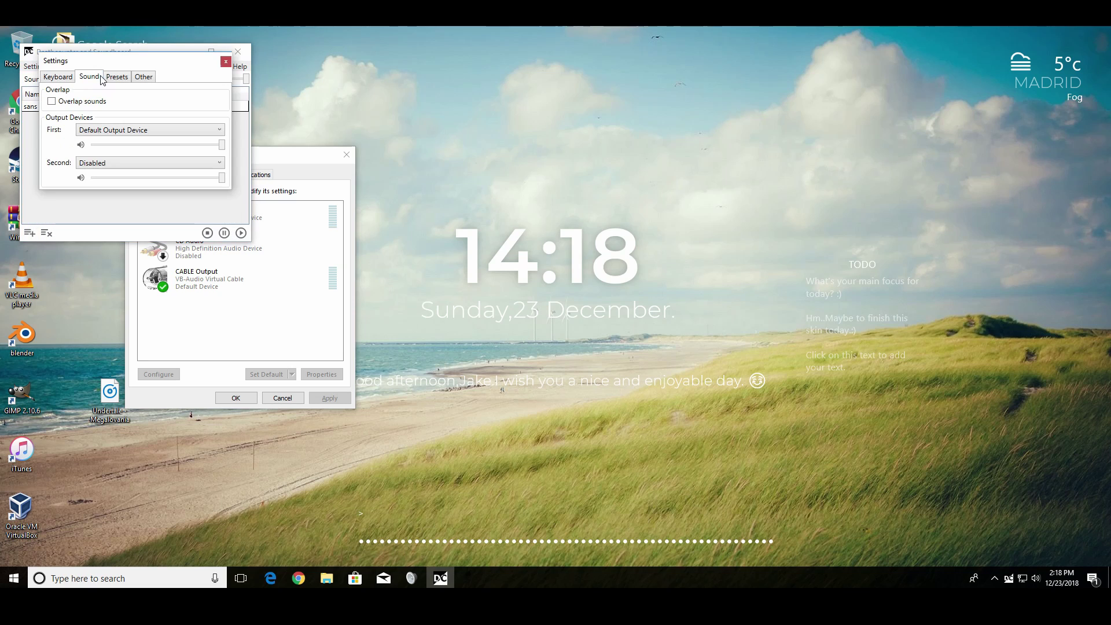
{"action": "left_click", "coordinate": [107, 164]}
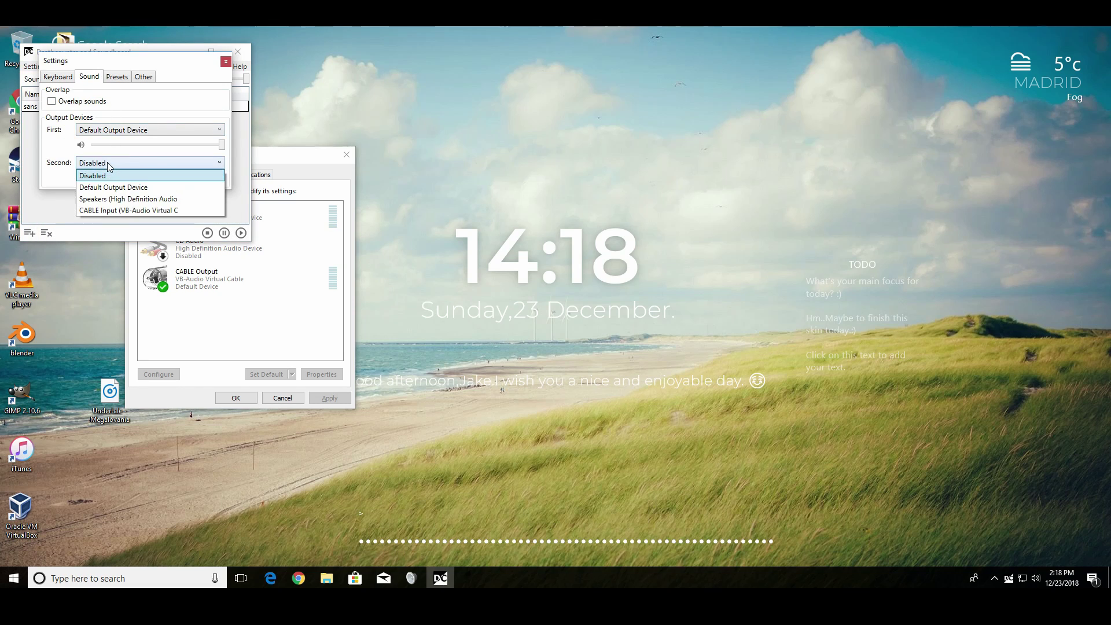
{"action": "left_click", "coordinate": [109, 209]}
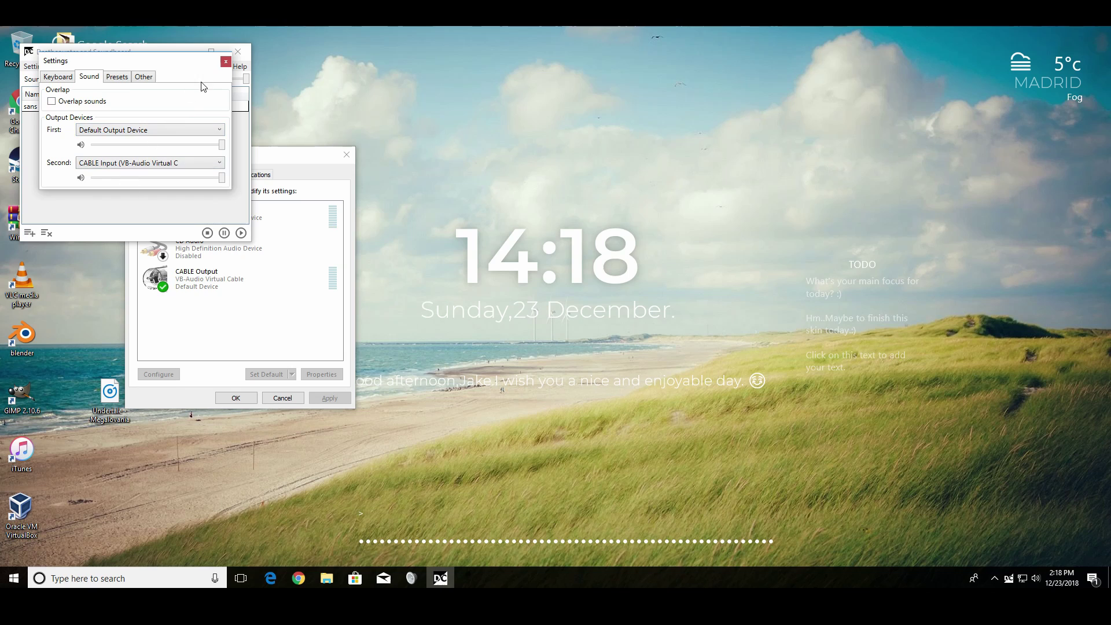
{"action": "left_click", "coordinate": [225, 62]}
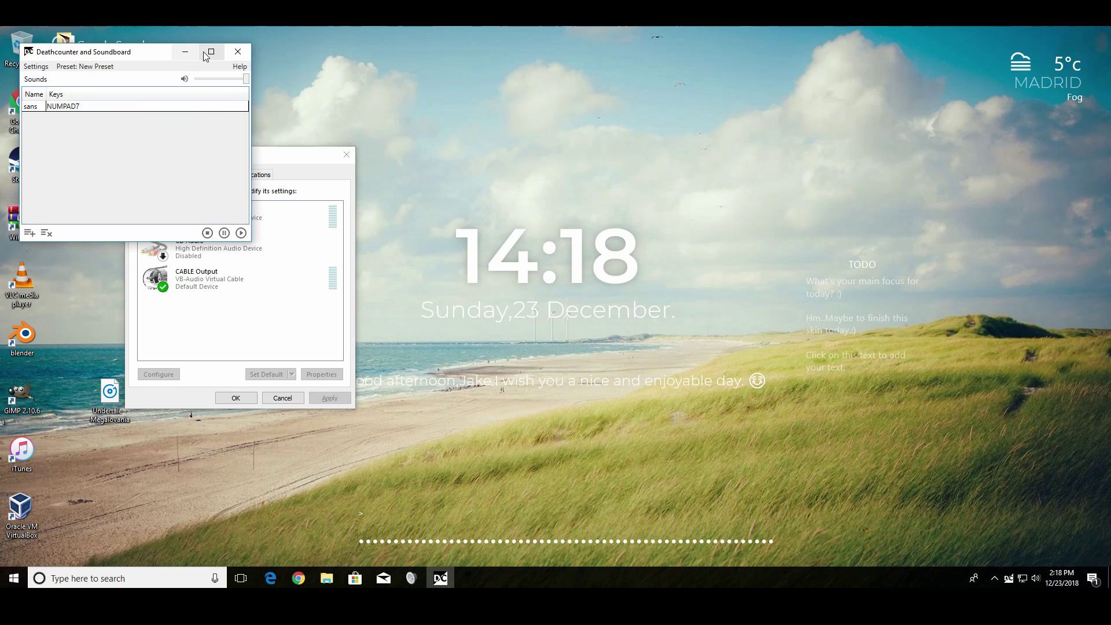
{"action": "left_click", "coordinate": [185, 51]}
Step: Set the Microphone's Listen option to play back through CABLE Input (VB-Audio Virtual Cable) and apply it
{"action": "left_click_drag", "start_coordinate": [340, 161], "coordinate": [462, 159]}
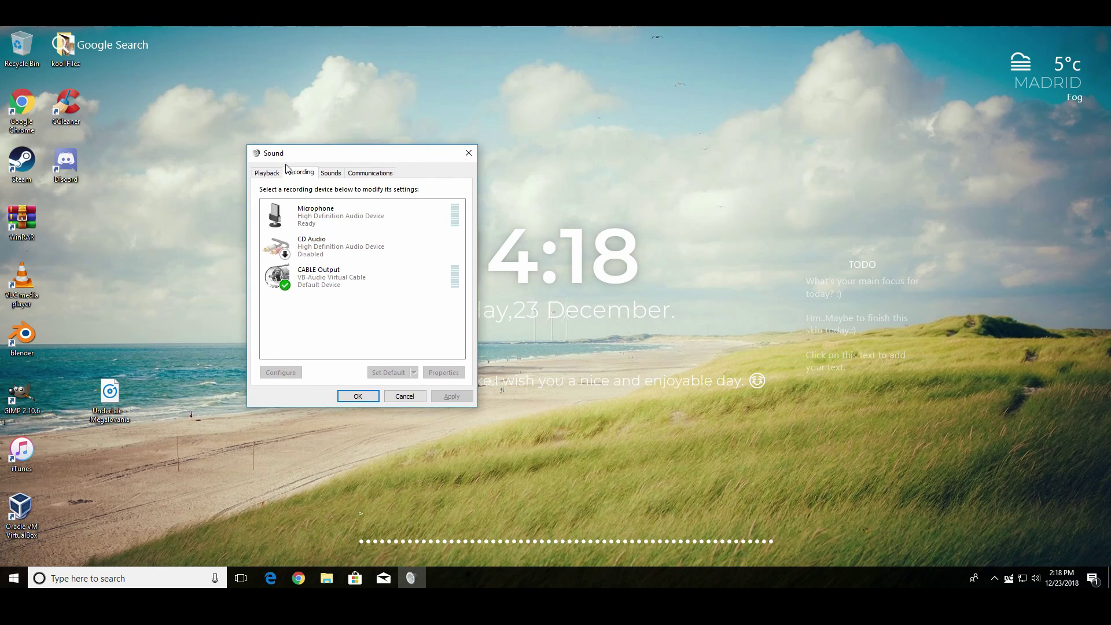
{"action": "left_click", "coordinate": [269, 174]}
{"action": "left_click", "coordinate": [301, 175]}
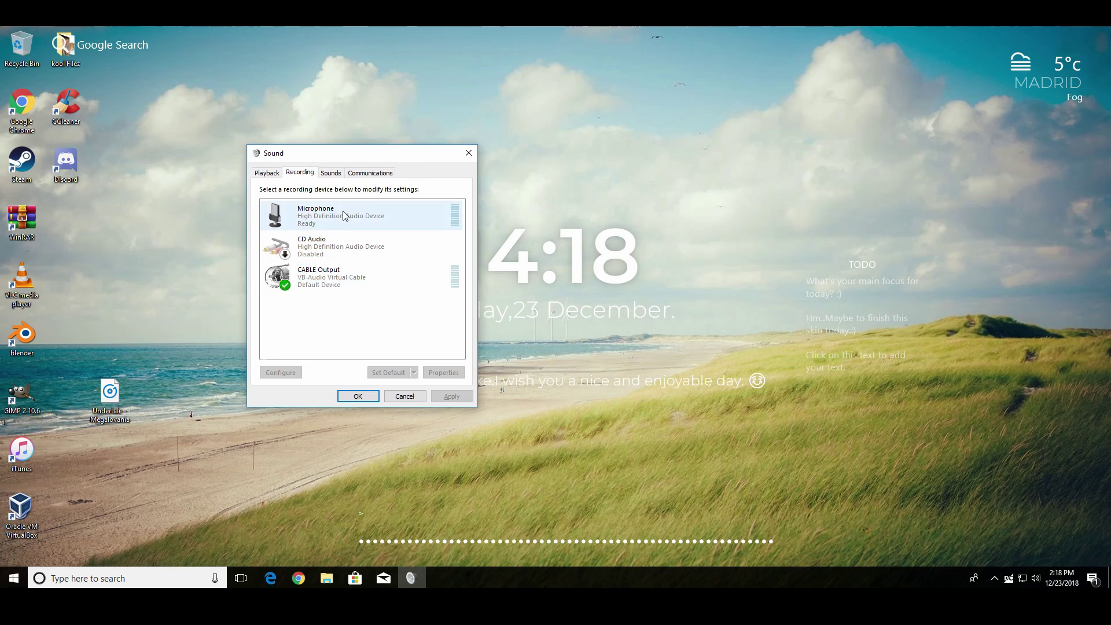
{"action": "right_click", "coordinate": [343, 215]}
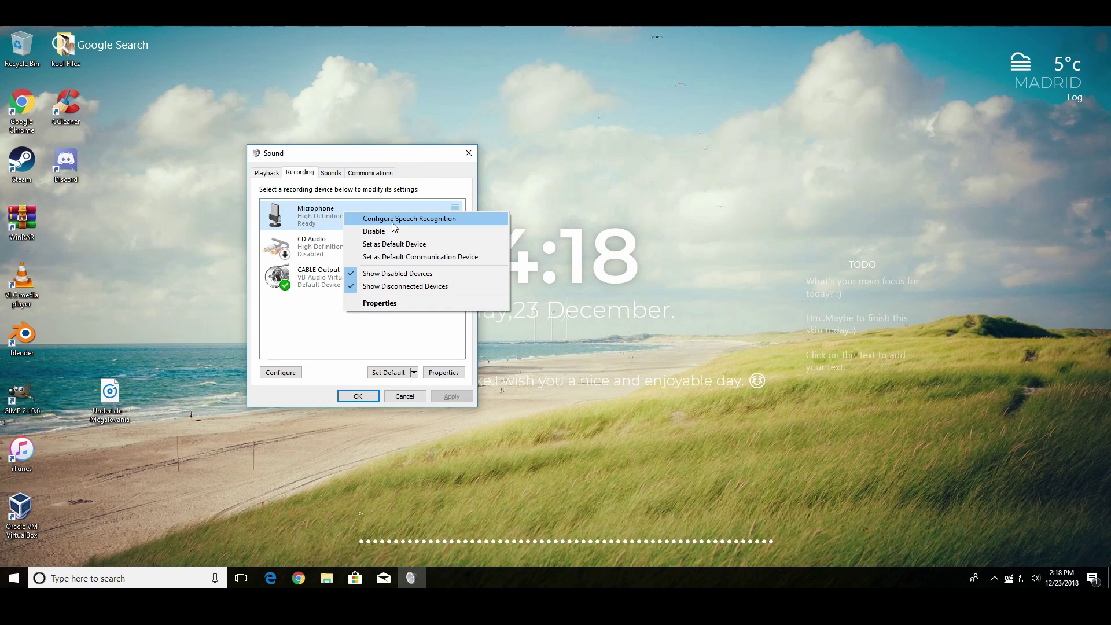
{"action": "left_click", "coordinate": [380, 303]}
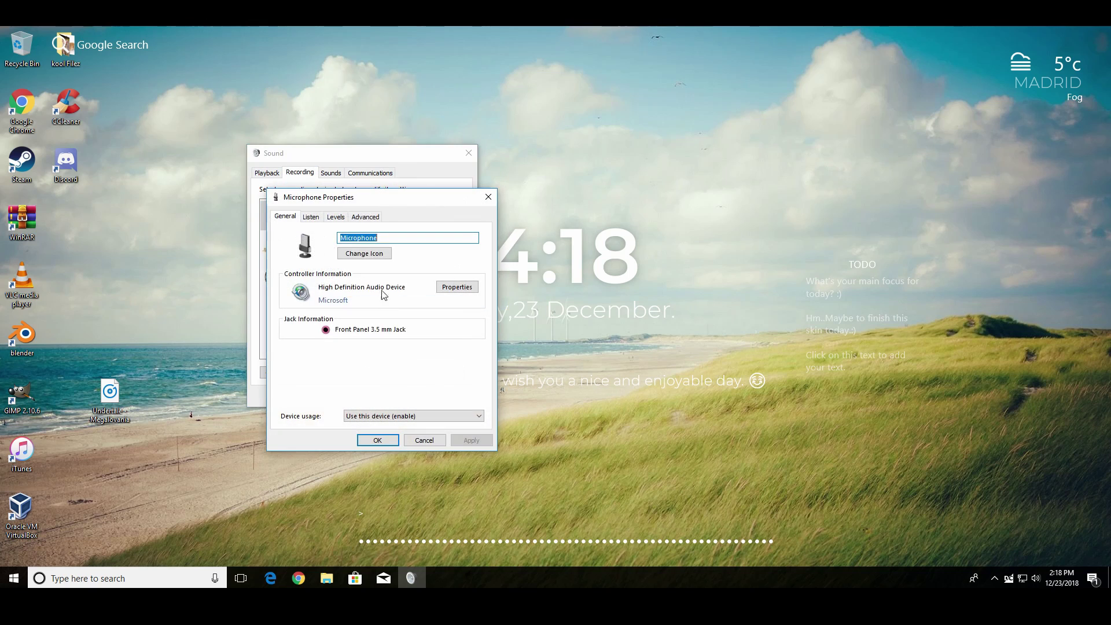
{"action": "left_click", "coordinate": [311, 217]}
{"action": "left_click", "coordinate": [326, 328]}
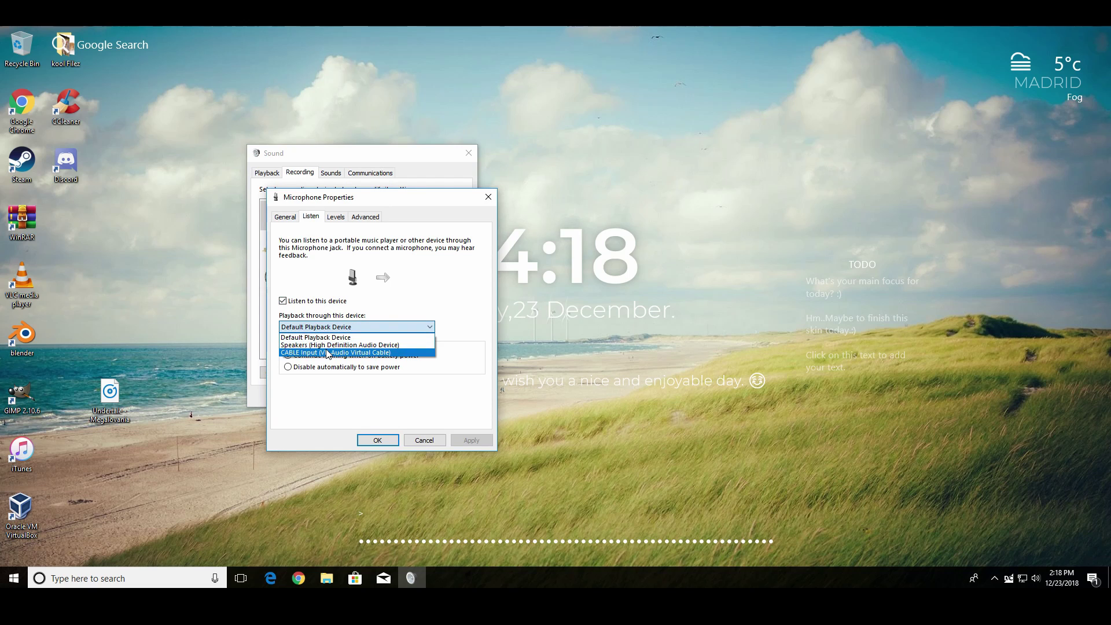
{"action": "left_click", "coordinate": [327, 353]}
{"action": "left_click", "coordinate": [374, 441]}
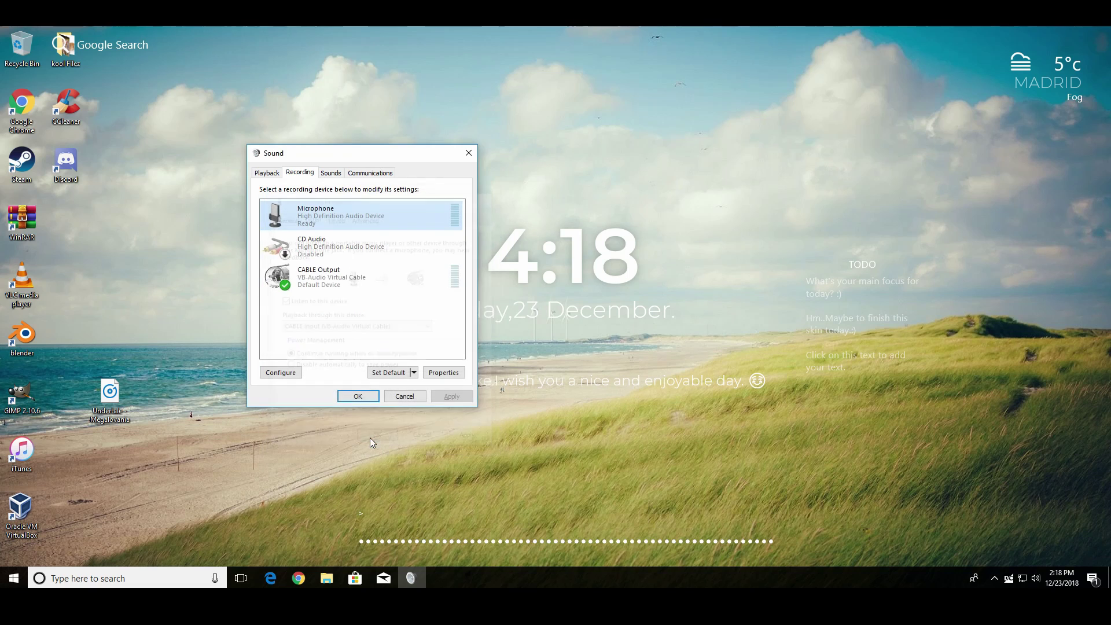
Step: Check the Microphone's Listen settings again, then review CABLE Output and the playback devices
{"action": "right_click", "coordinate": [348, 219]}
{"action": "left_click", "coordinate": [366, 313]}
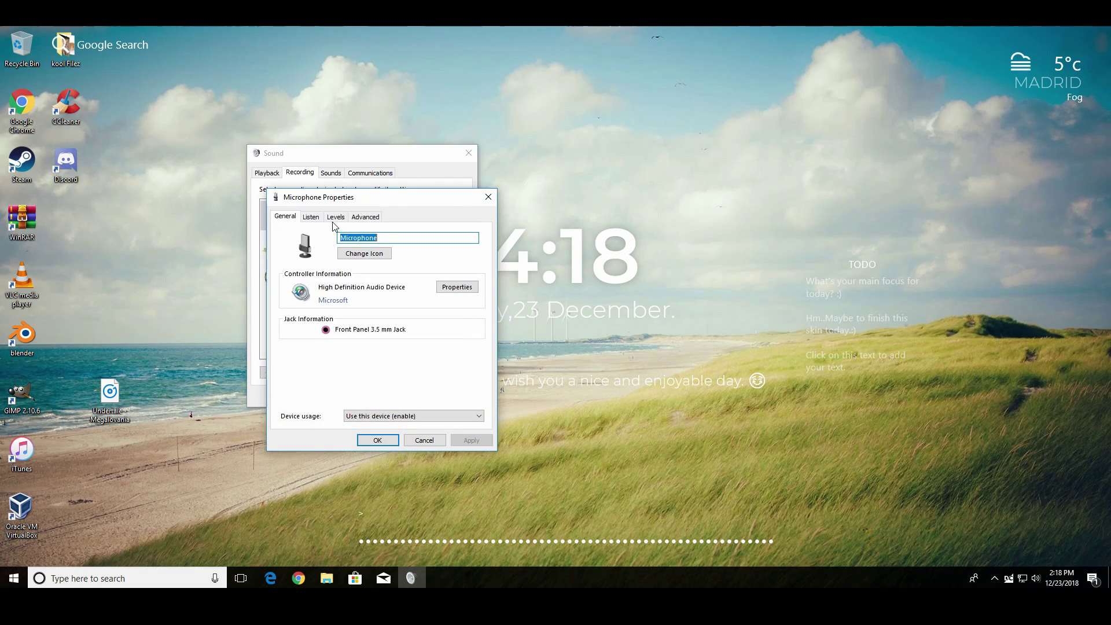
{"action": "left_click", "coordinate": [311, 218]}
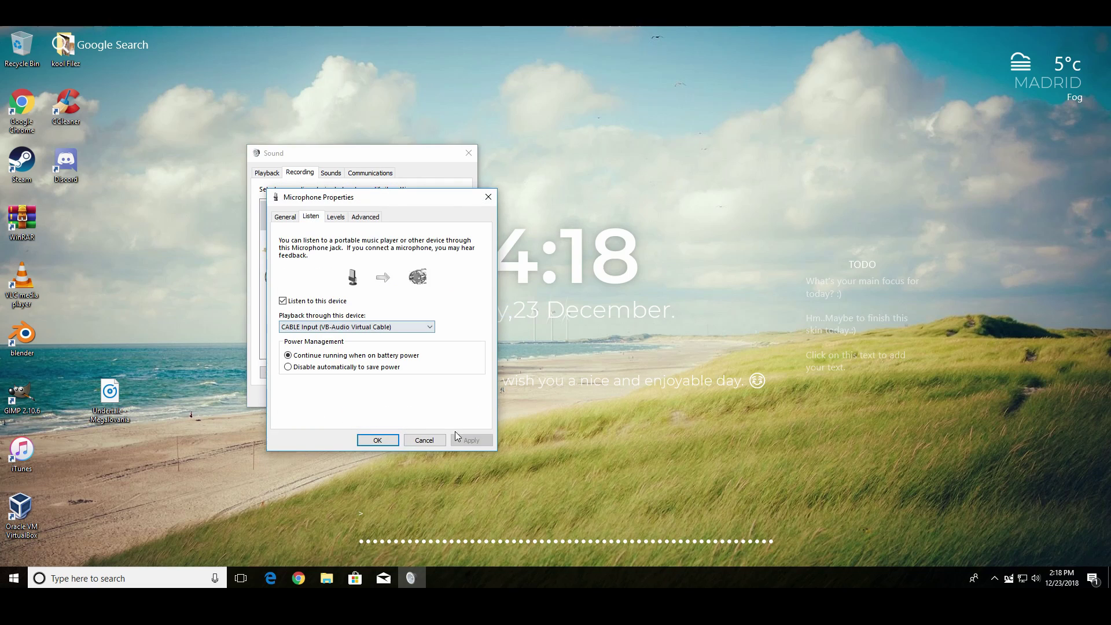
{"action": "left_click", "coordinate": [385, 442]}
{"action": "left_click", "coordinate": [343, 289]}
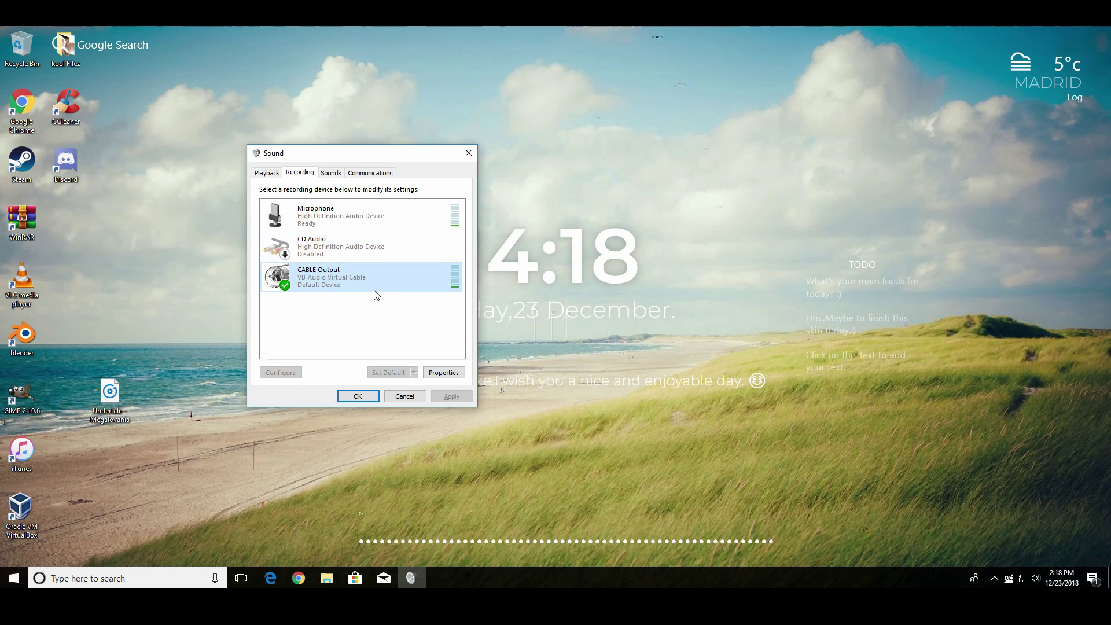
{"action": "left_click", "coordinate": [266, 173]}
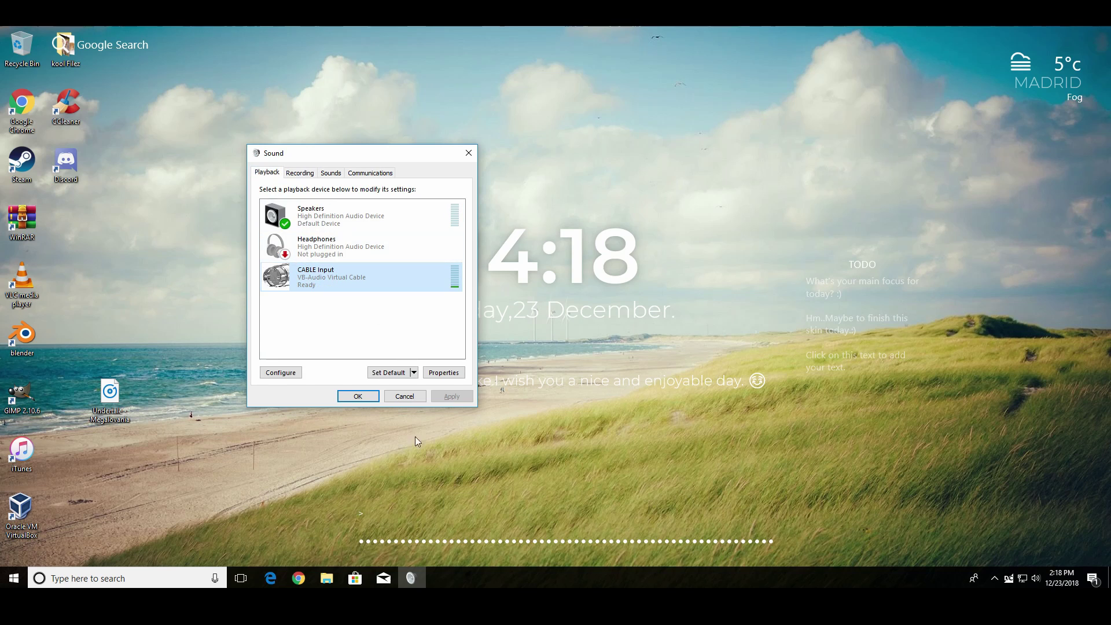
Step: Switch to Chrome, search for "mic test" in a new tab, and open onlinemictest.com
{"action": "left_click", "coordinate": [299, 578]}
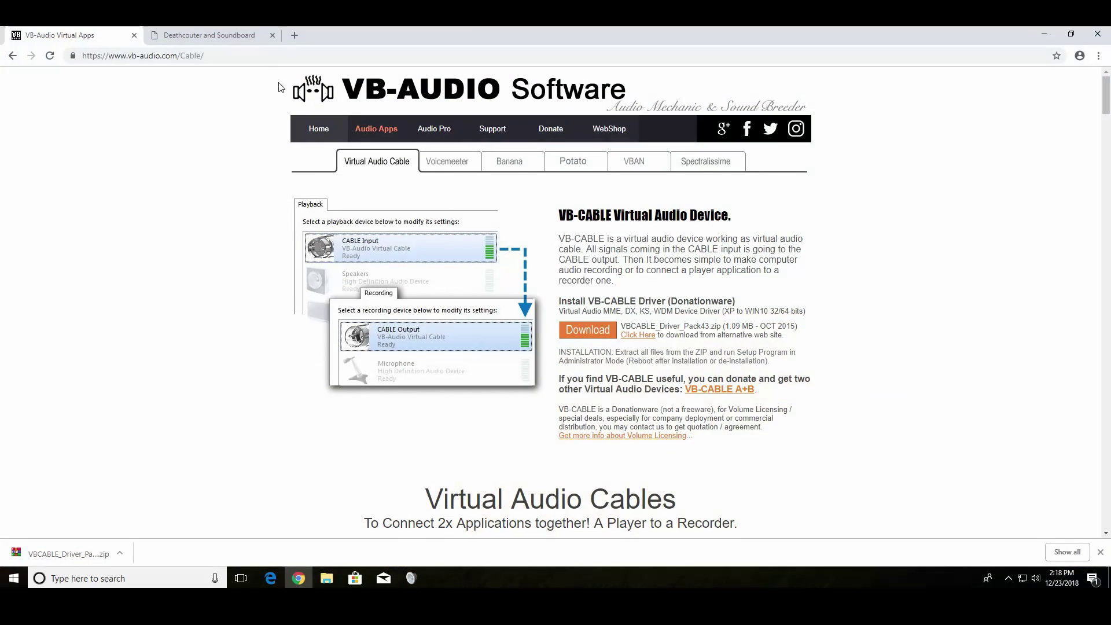
{"action": "left_click", "coordinate": [292, 36]}
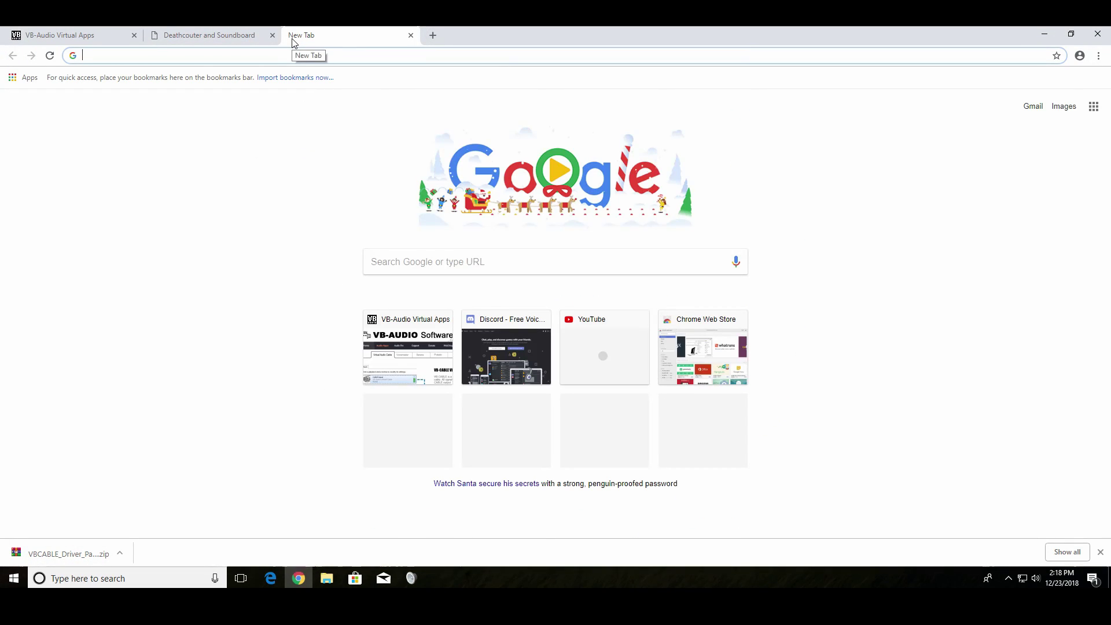
{"action": "type", "text": "mic tes"}
{"action": "key", "text": "Return"}
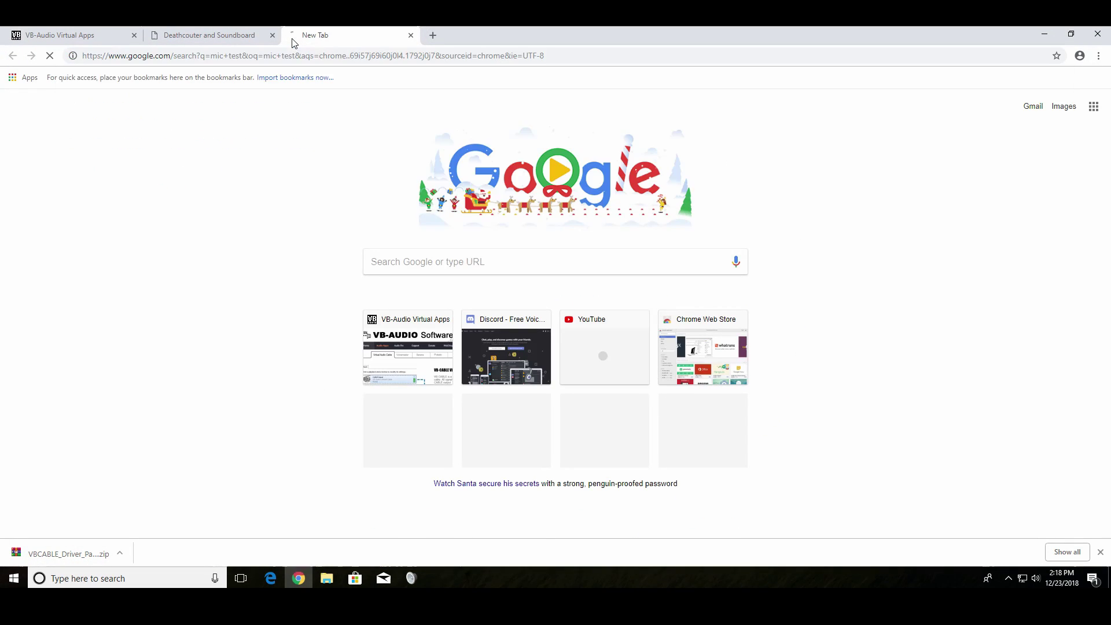
{"action": "left_click", "coordinate": [224, 174]}
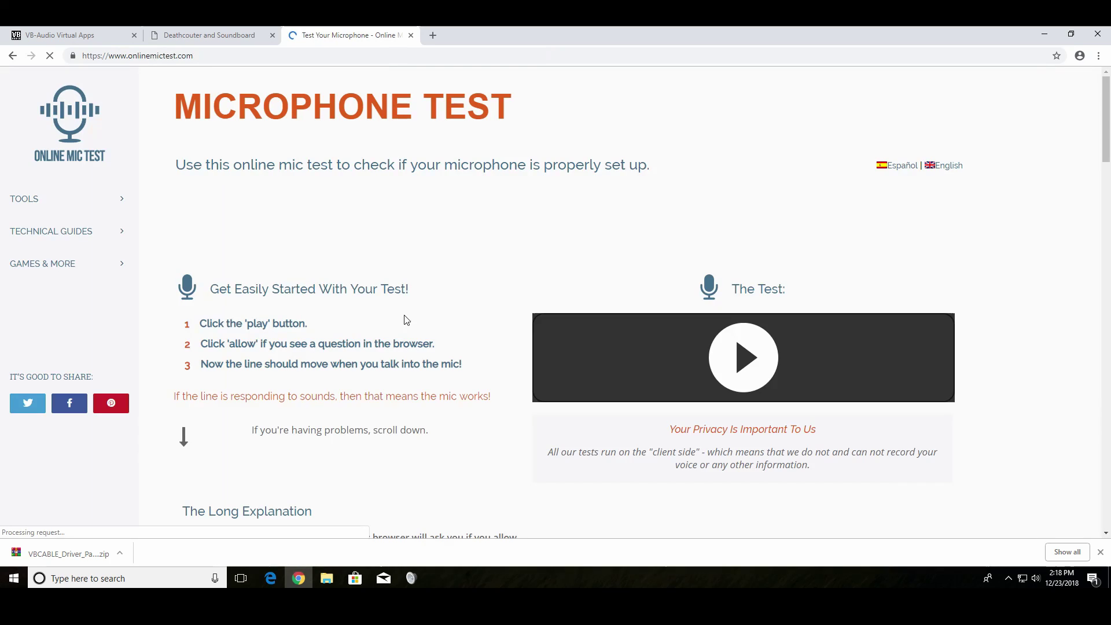
Step: Start the online microphone test and check which microphone the page is allowed to access
{"action": "left_click", "coordinate": [745, 358]}
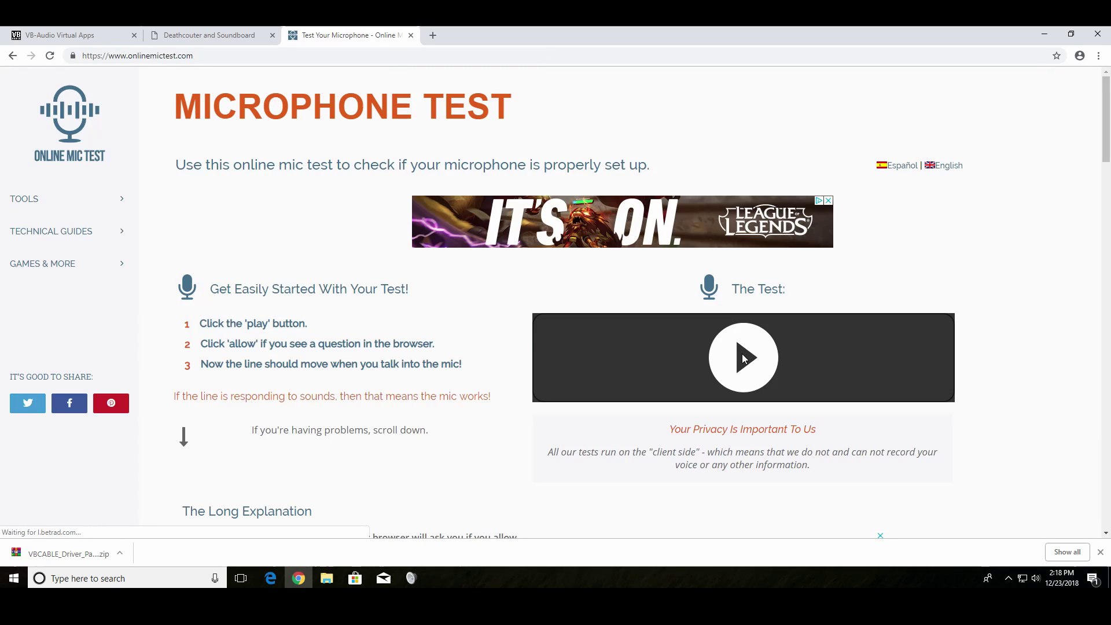
{"action": "left_click", "coordinate": [1038, 56]}
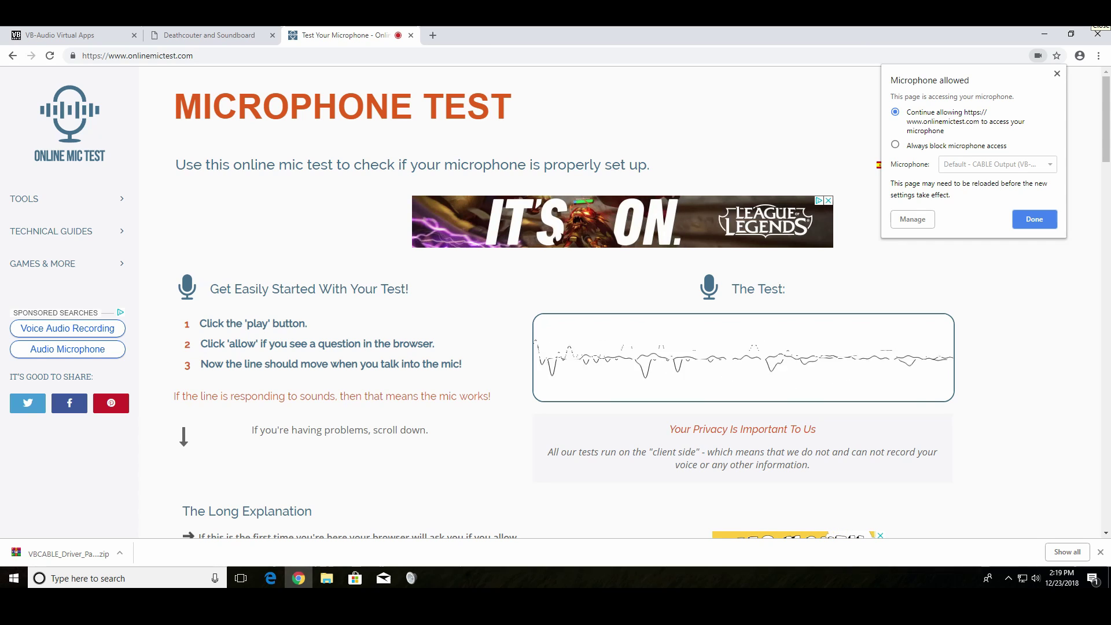
{"action": "left_click", "coordinate": [1033, 217]}
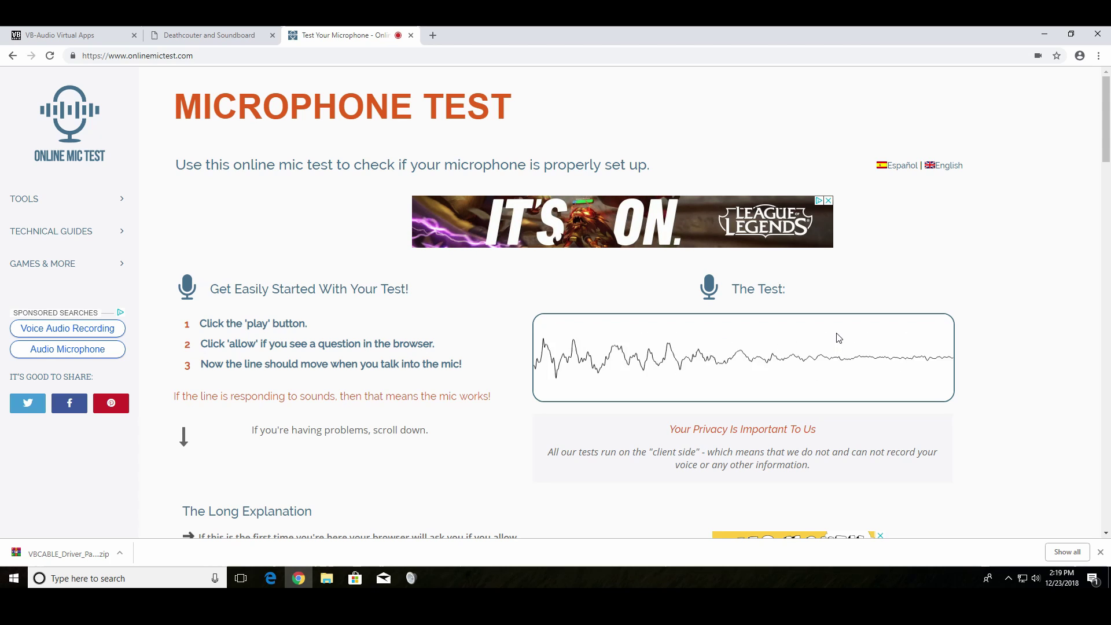
Step: Review the recording devices in the Sound dialog again, then close it and show the desktop
{"action": "left_click", "coordinate": [412, 578]}
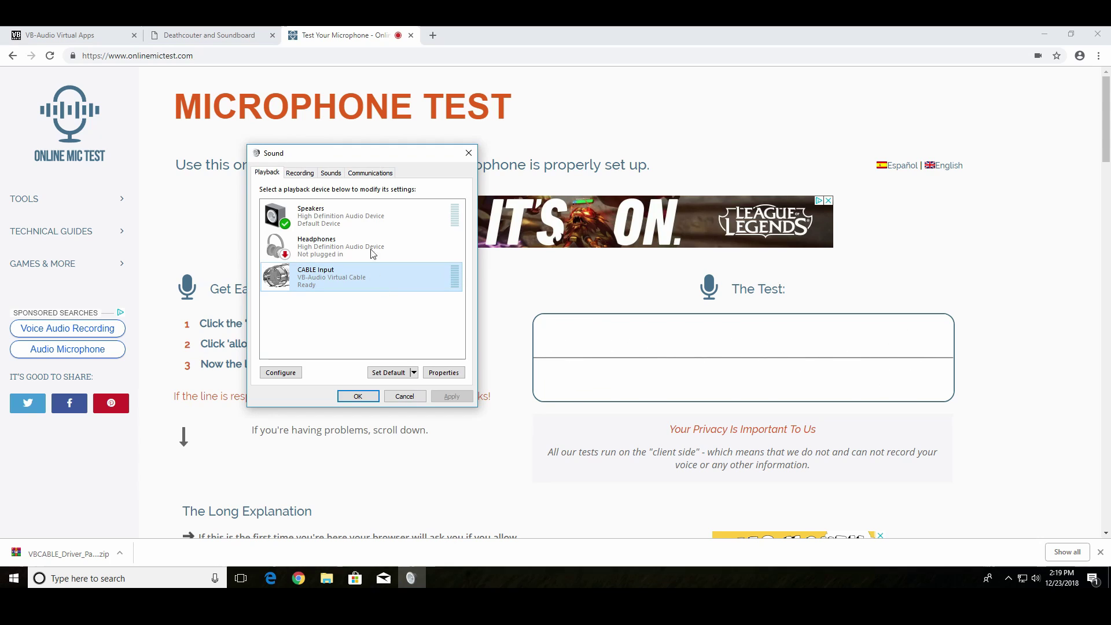
{"action": "left_click", "coordinate": [301, 176]}
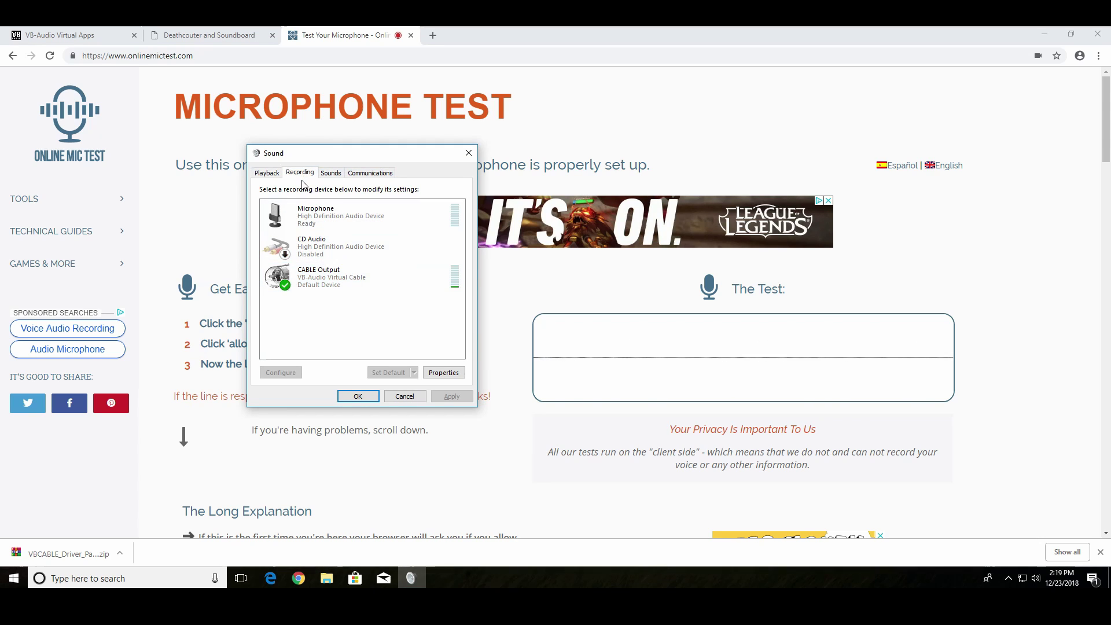
{"action": "left_click", "coordinate": [468, 153]}
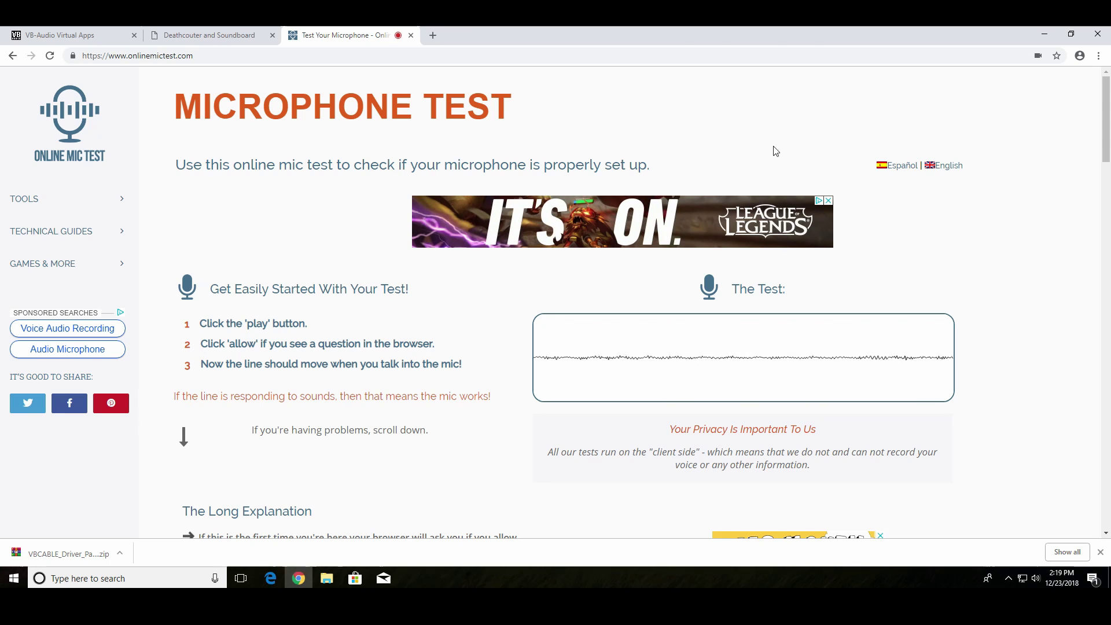
{"action": "key", "text": "super+d"}
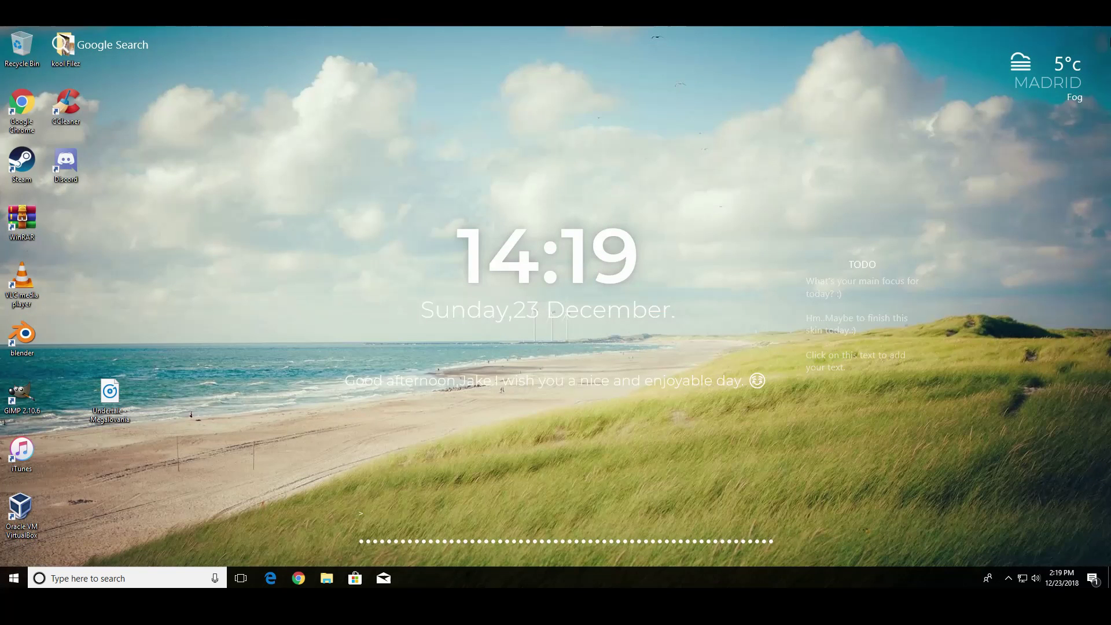